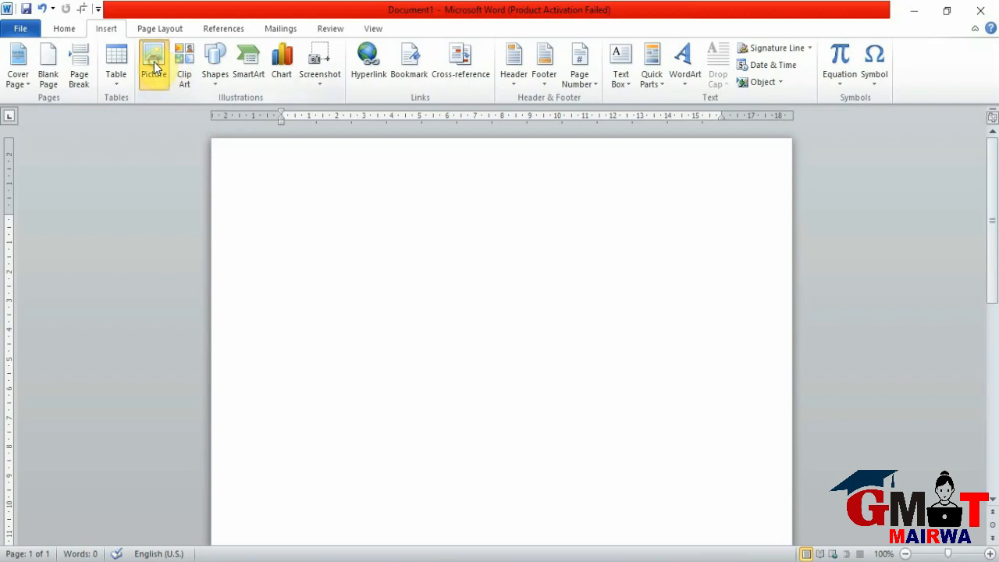
Insert the picture 61Eiosi64mL._AC_UY1100_ from the Desktop folder into the blank document
click(155, 65)
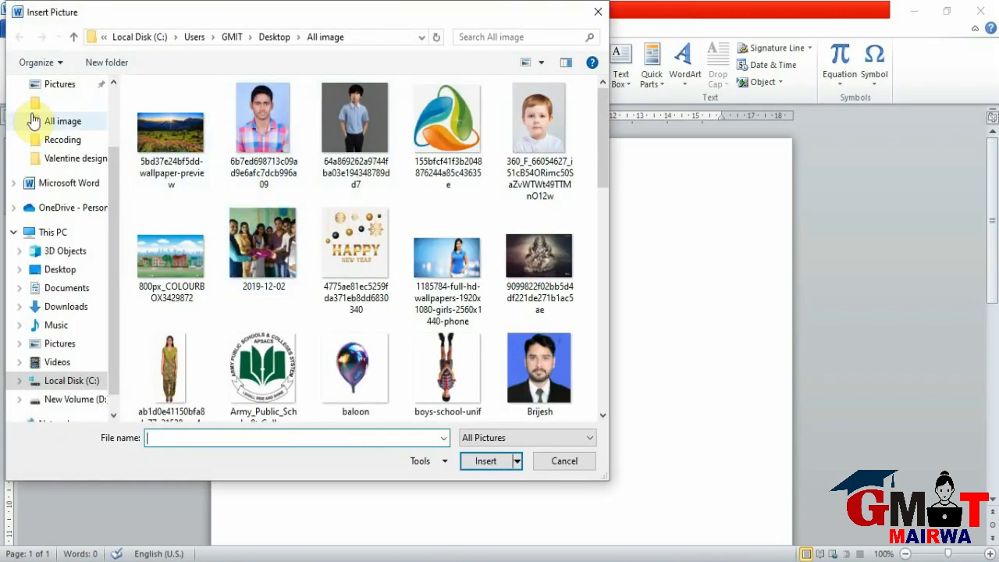
click(274, 39)
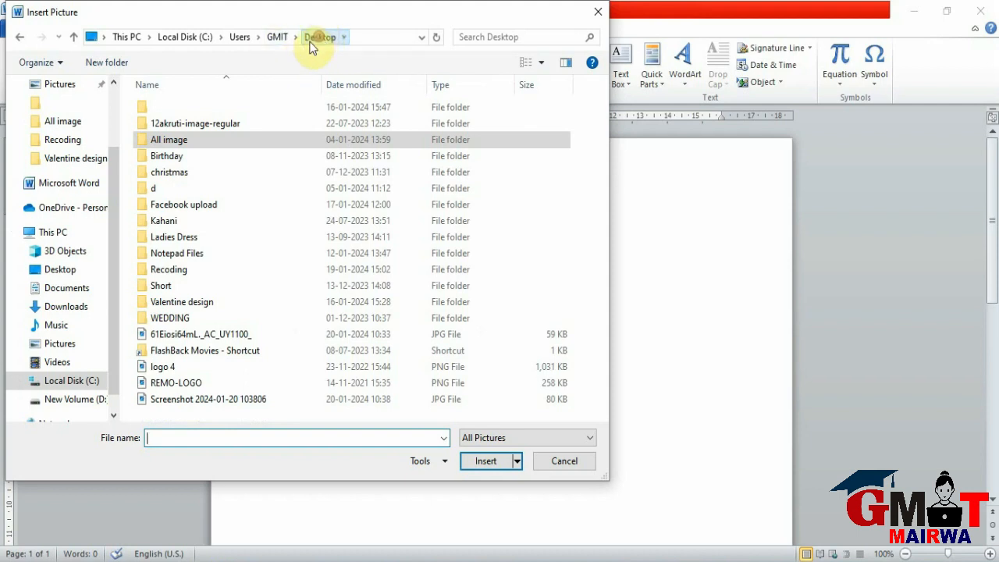
click(58, 269)
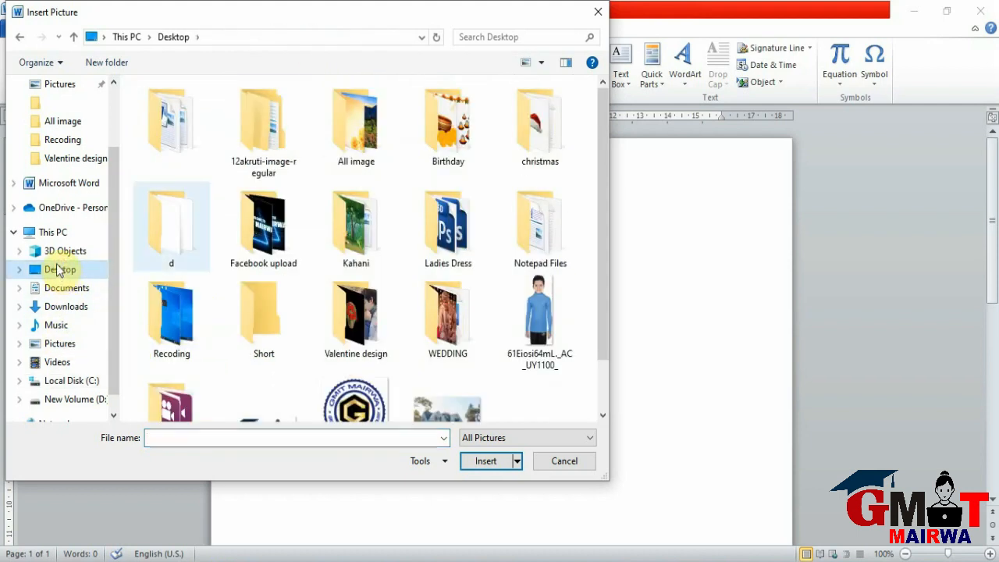
click(533, 317)
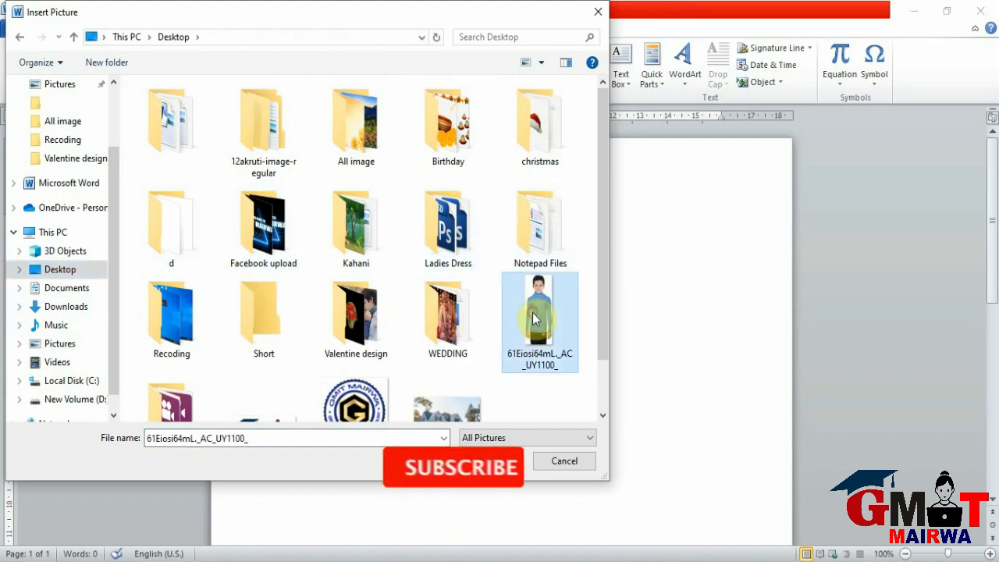
click(483, 459)
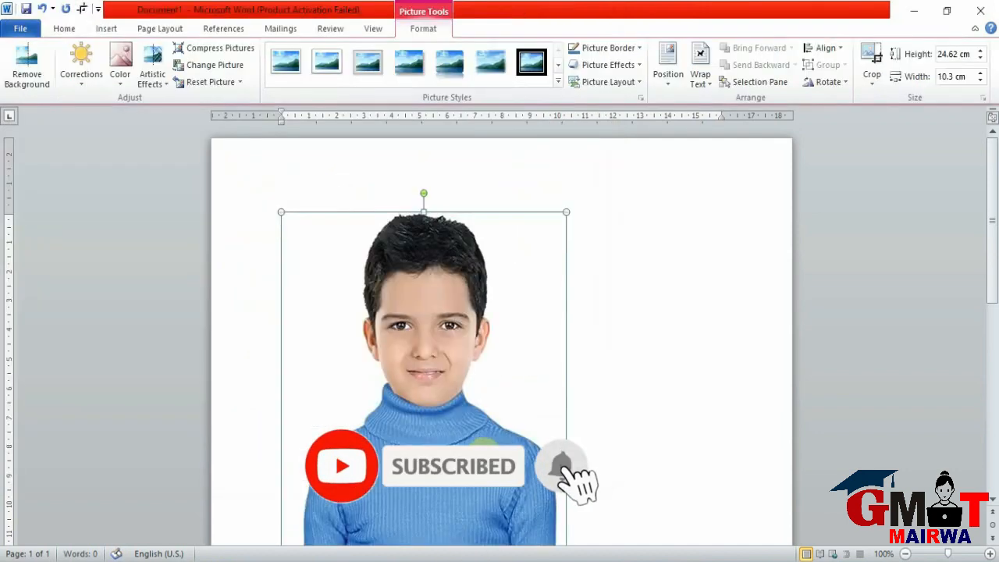
drag(463, 327, 431, 366)
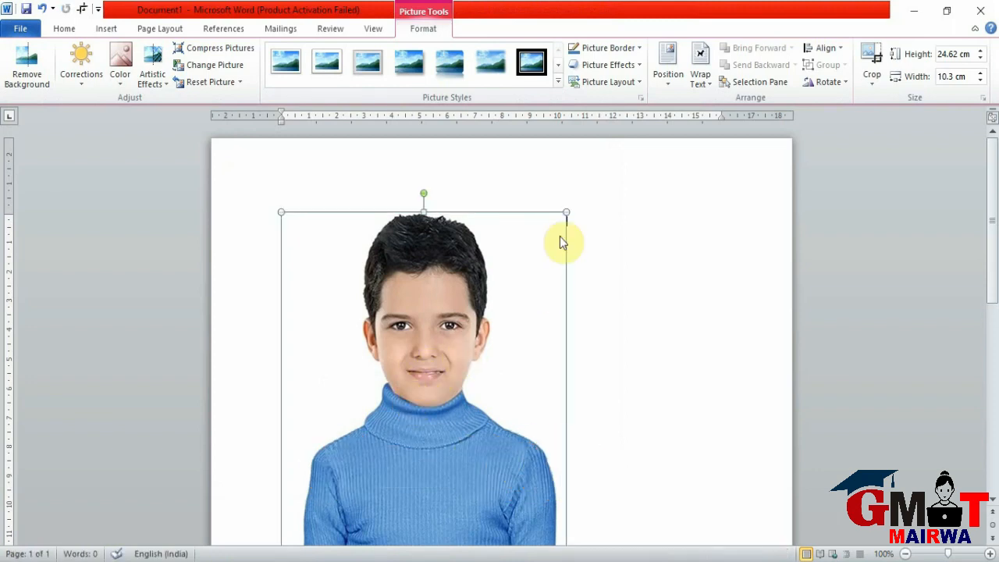
Set the page color to the light tan shade from the theme colors
click(144, 32)
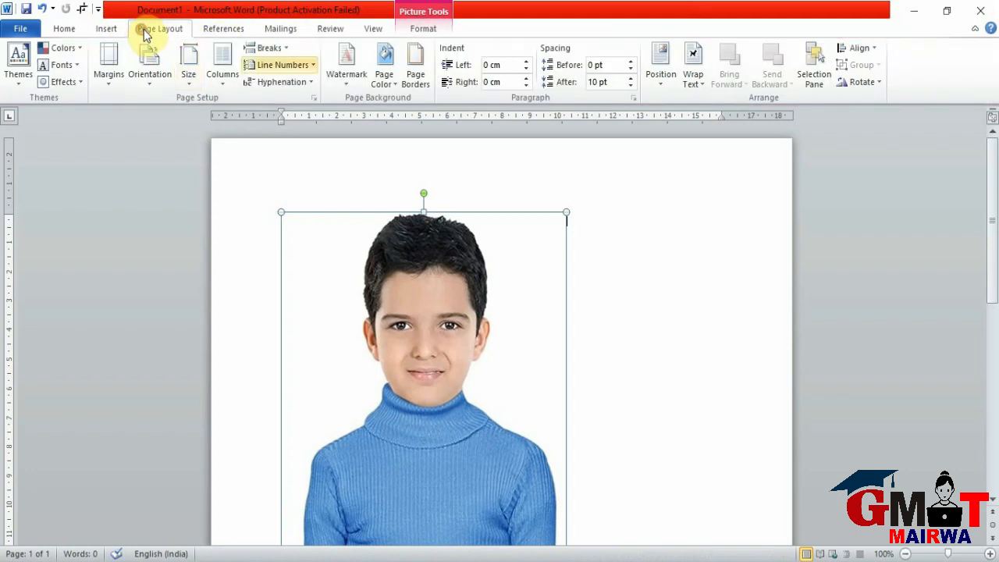
click(385, 82)
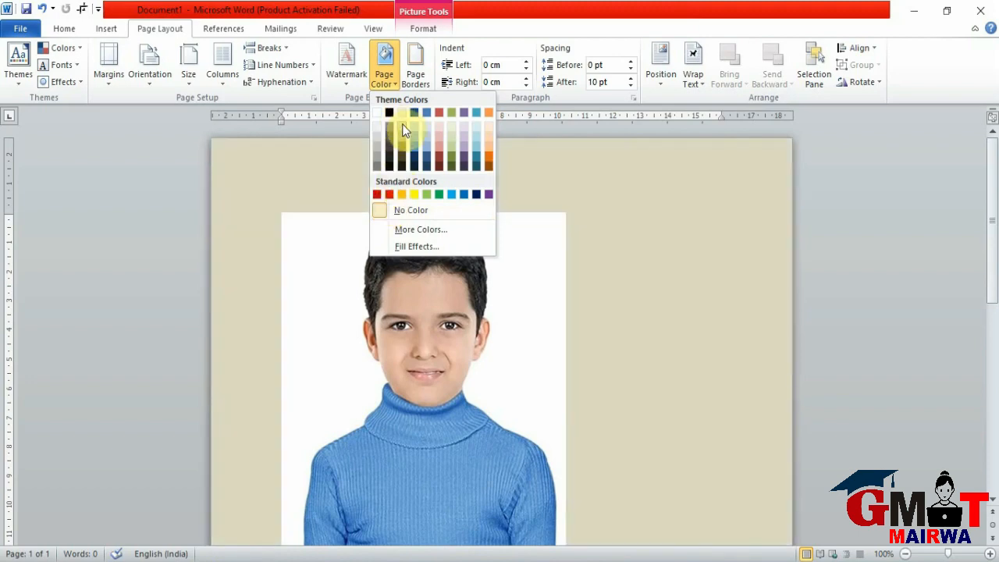
click(402, 126)
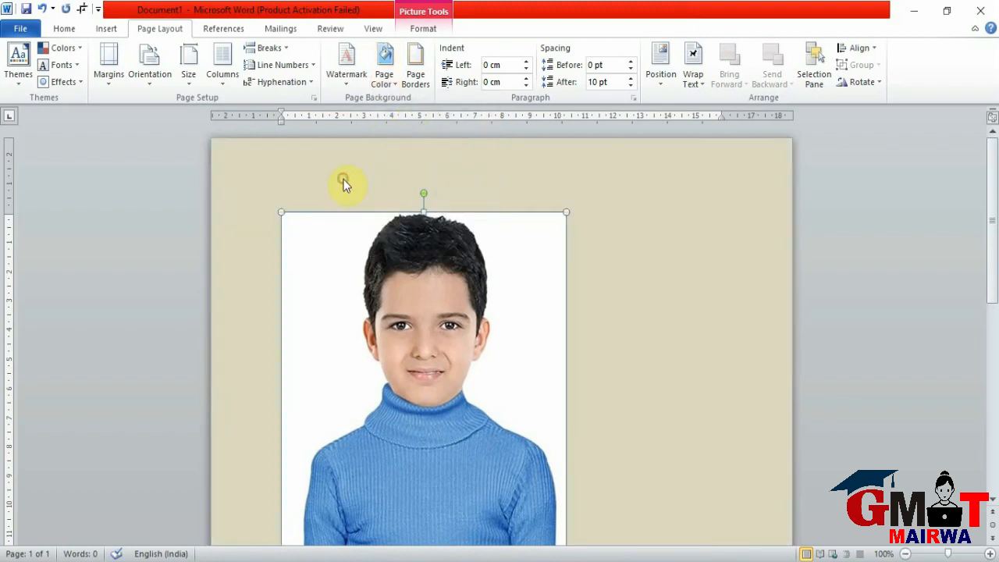
Set the picture's wrapping to In Front of Text and resize it to about 13.1 cm high by 6.75 cm wide near the page's upper edge
click(692, 78)
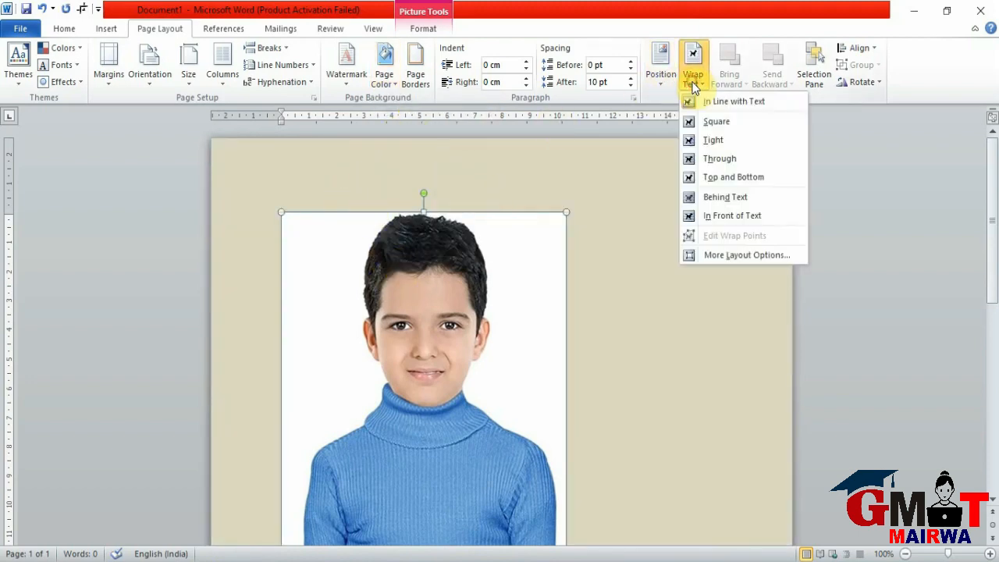
click(722, 216)
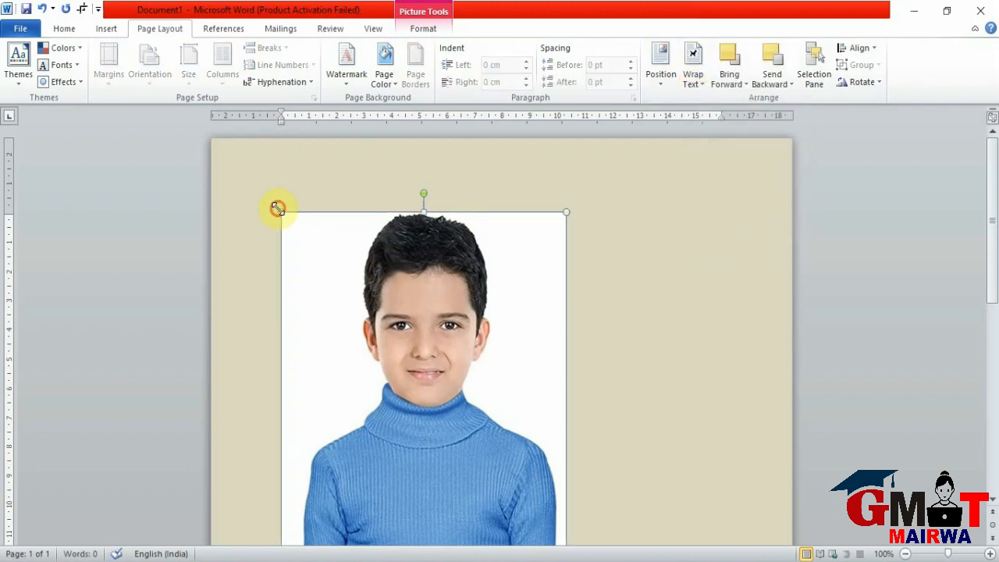
drag(277, 209, 440, 278)
drag(455, 413, 422, 315)
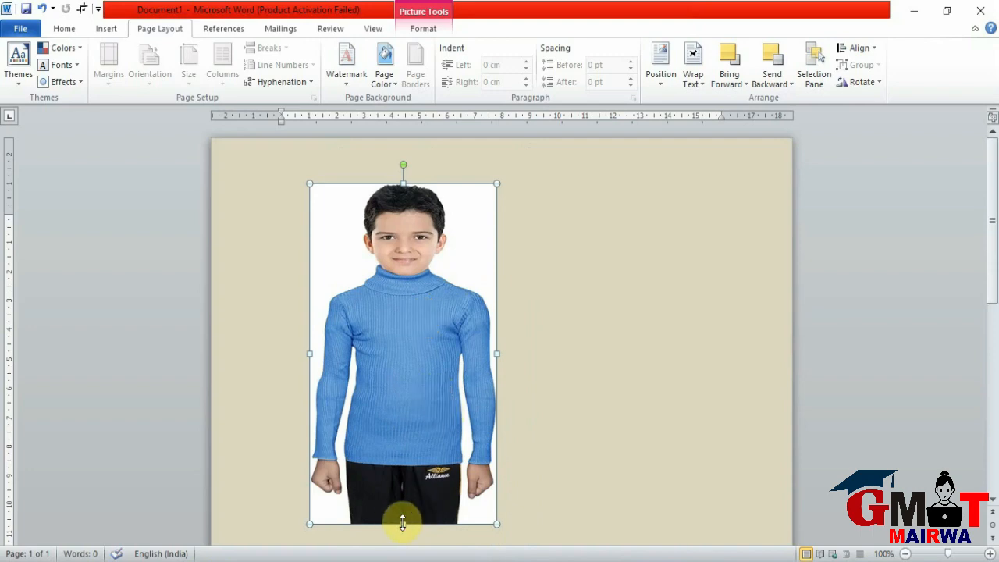
drag(403, 523, 395, 542)
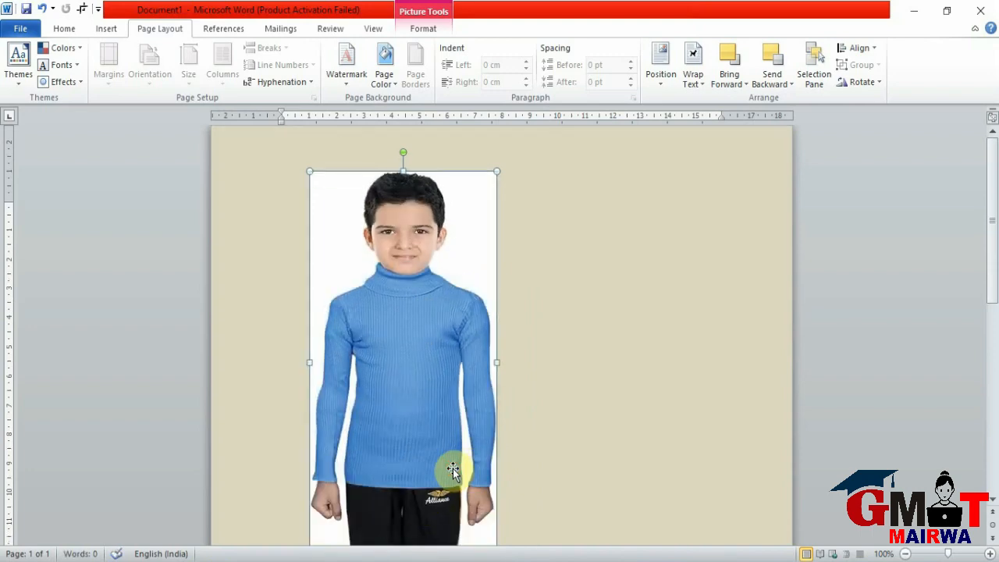
drag(452, 470, 446, 452)
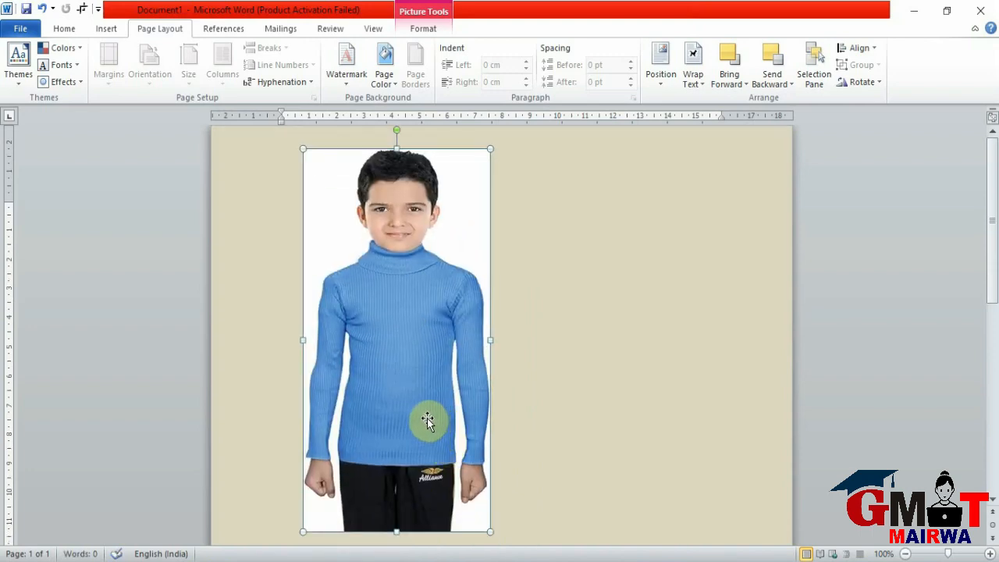
Start Remove Background on the picture and mark the boy's forehead as an area to keep, undoing the accidental frame shift
click(422, 31)
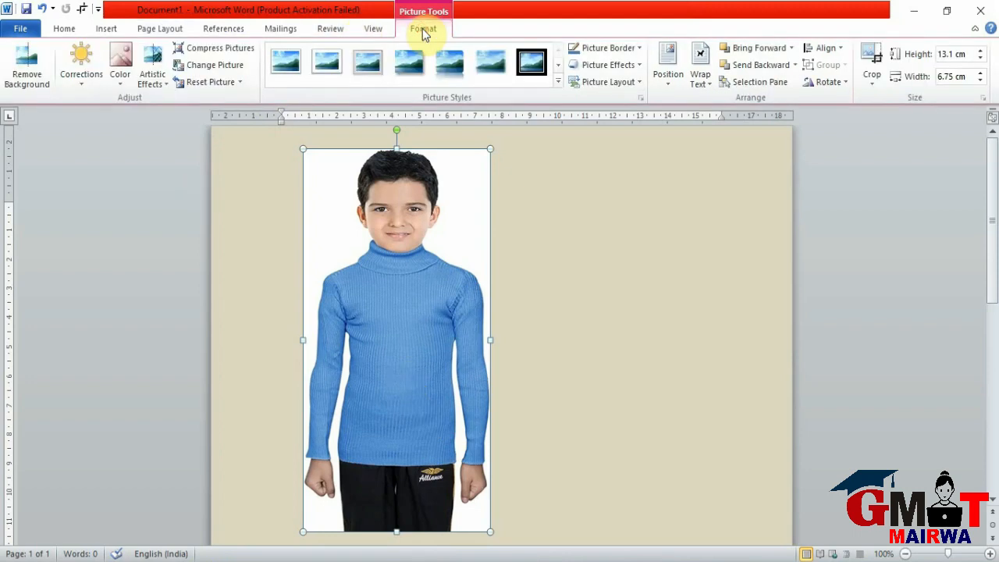
click(22, 74)
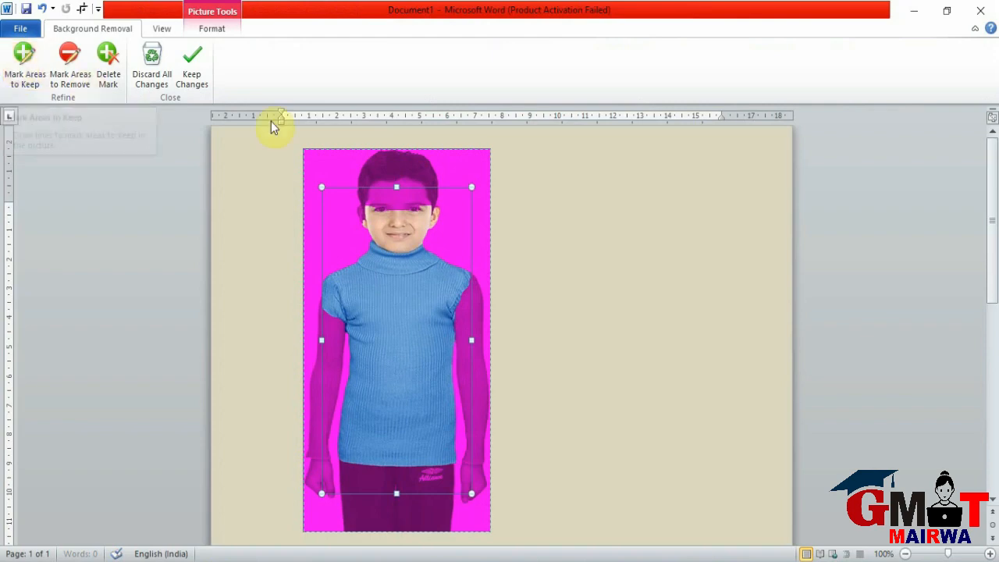
click(21, 56)
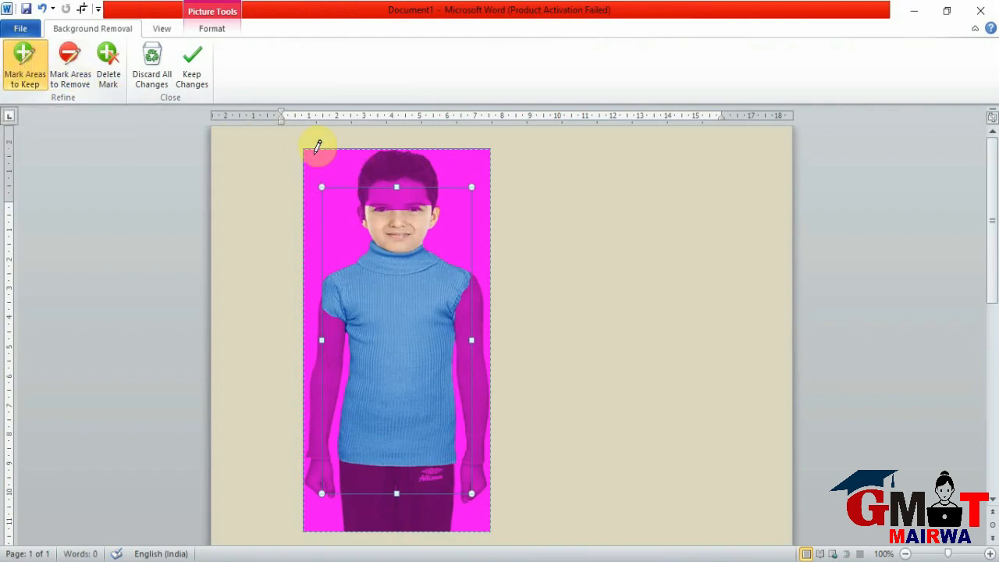
click(390, 188)
drag(381, 197, 408, 189)
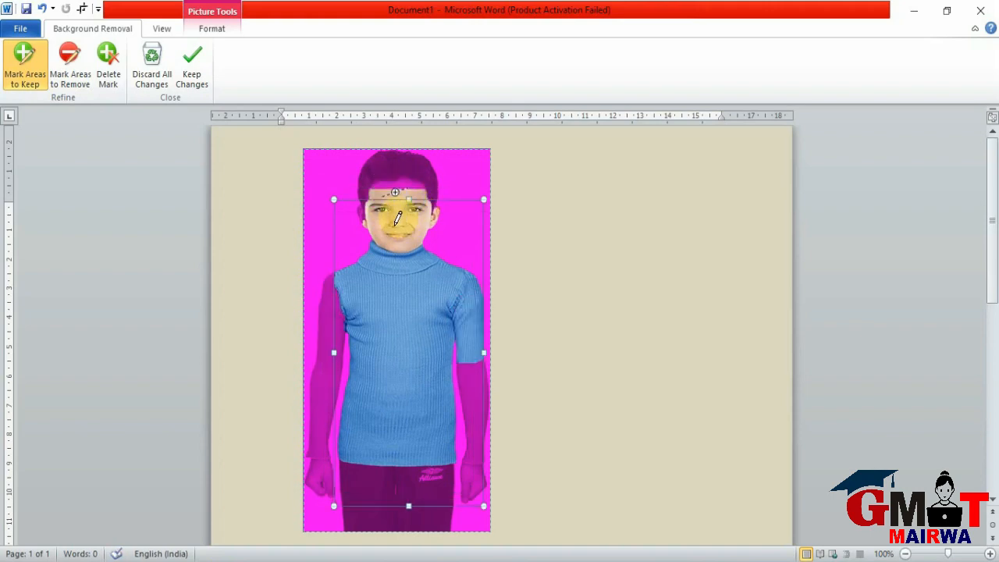
key(ctrl+z)
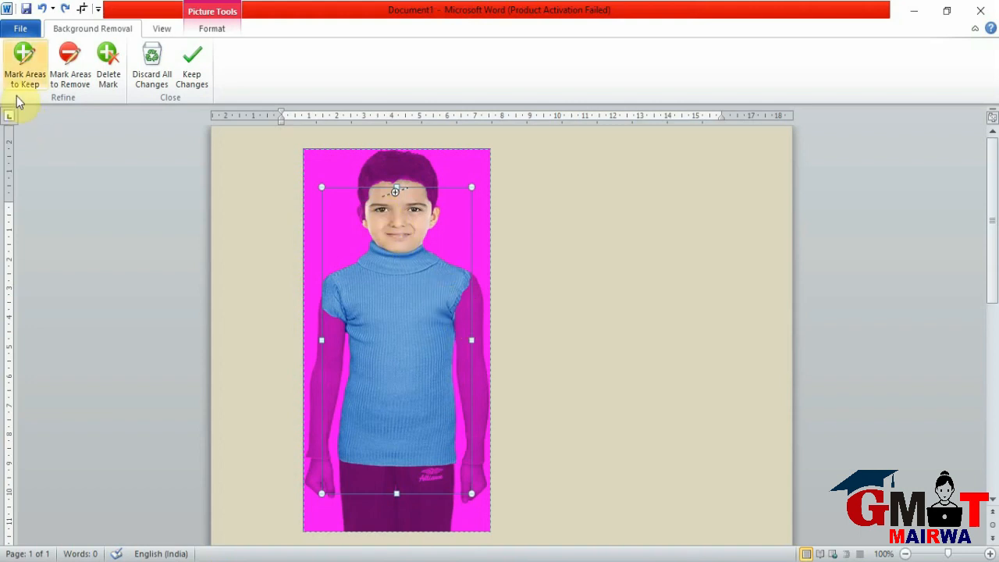
Mark both of the boy's sleeves and hands as areas to keep
click(9, 69)
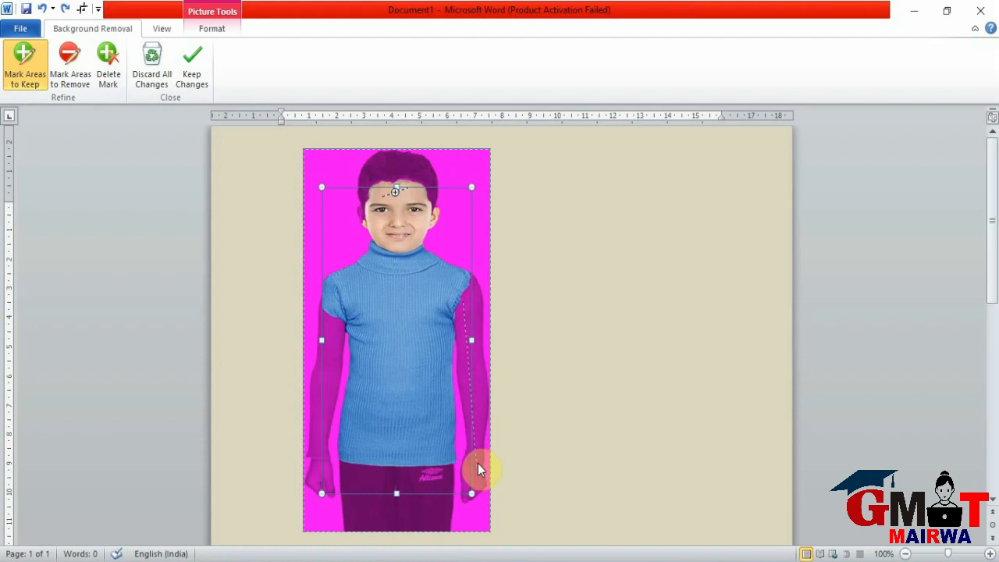
drag(473, 488, 471, 488)
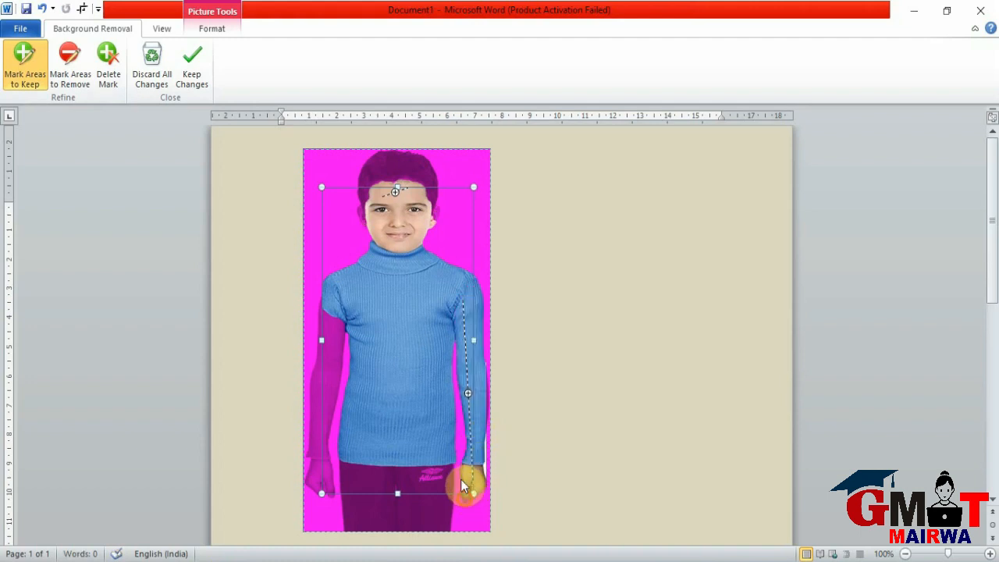
click(463, 501)
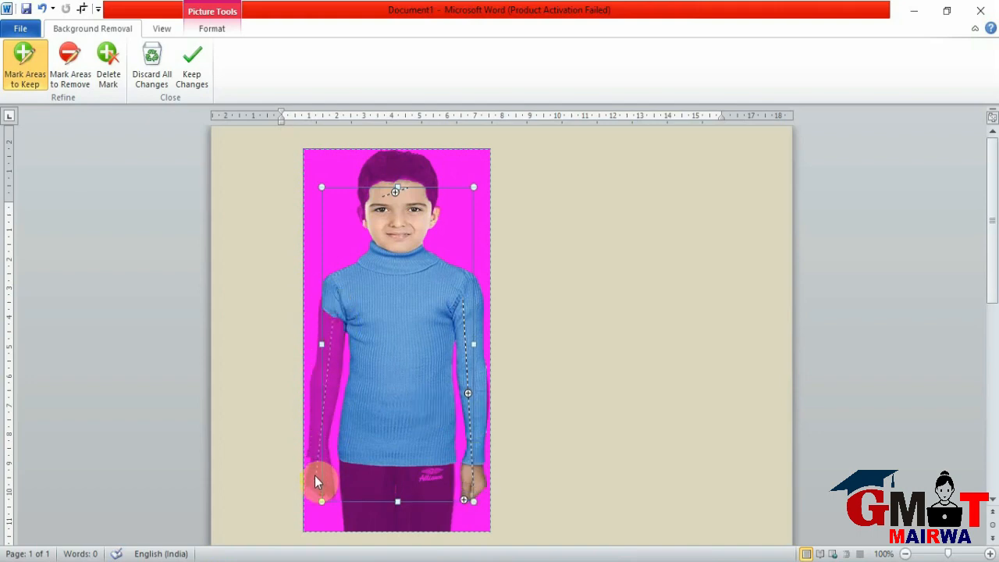
drag(319, 492, 326, 500)
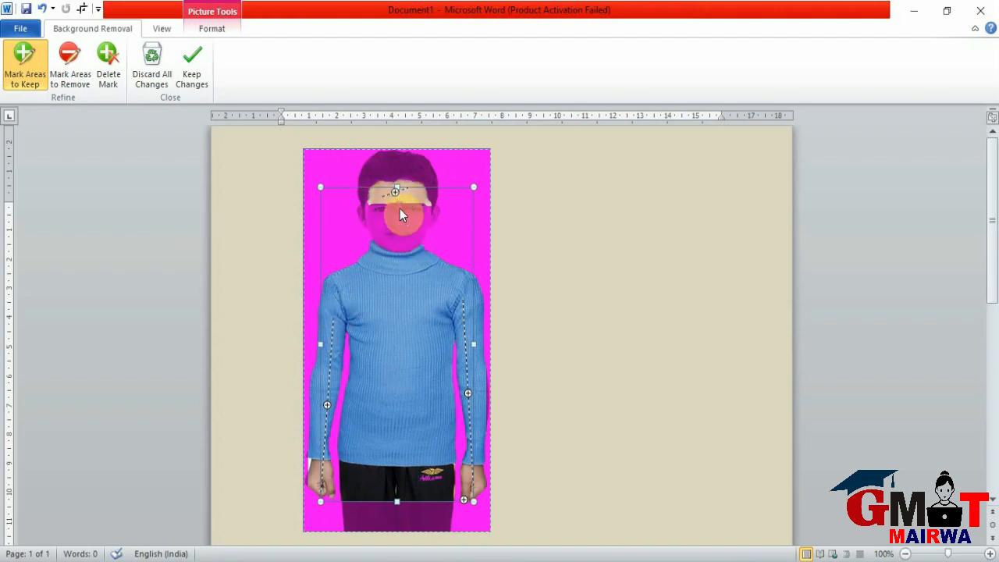
Mark the boy's face, ears, hair and the logo on his trousers as areas to keep
drag(399, 208, 407, 225)
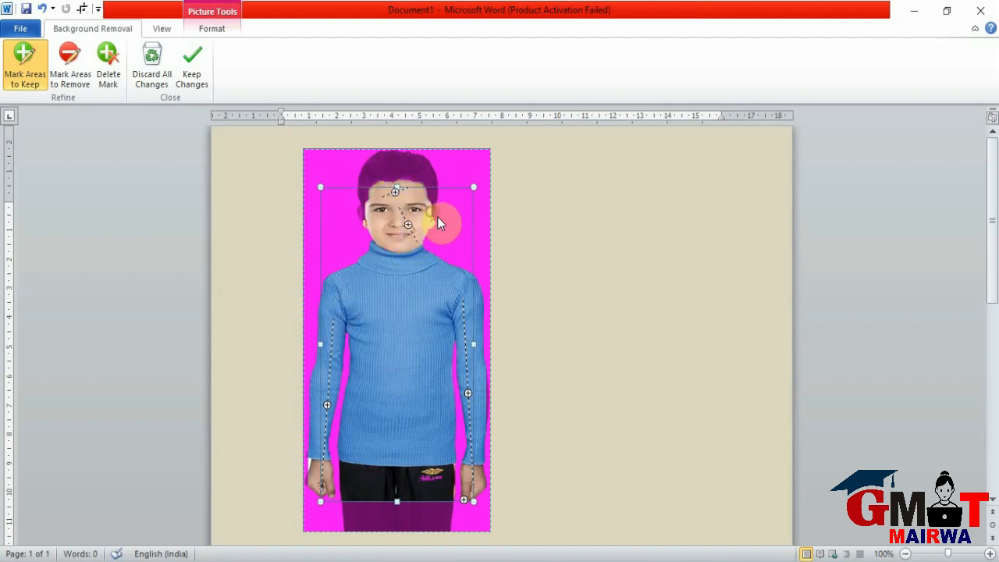
click(433, 213)
drag(391, 165, 396, 161)
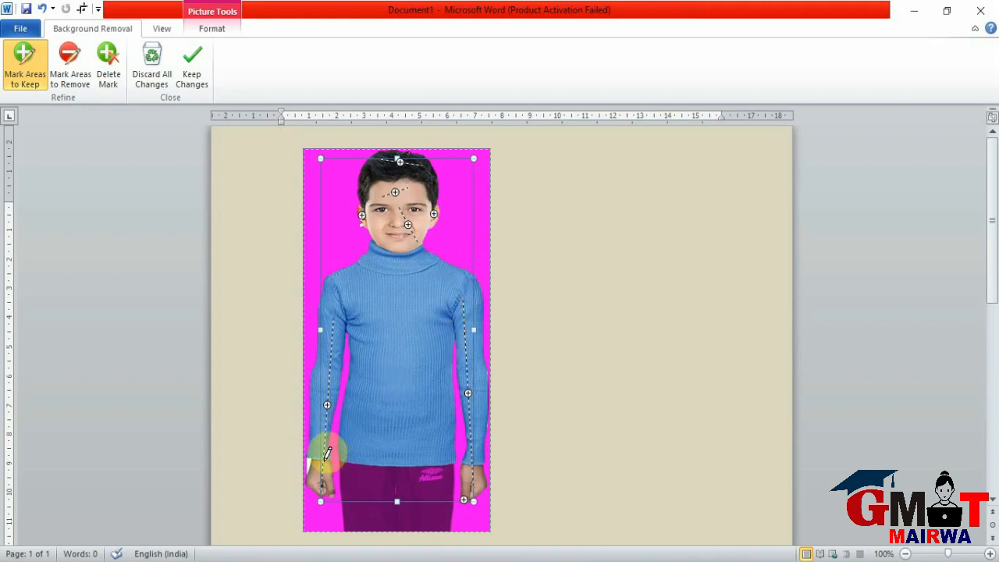
click(435, 476)
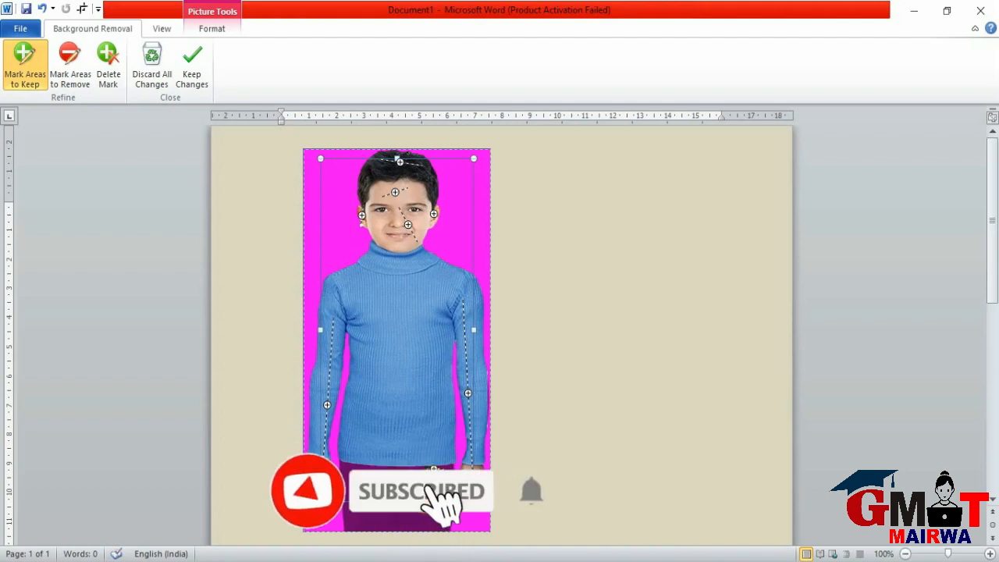
click(433, 467)
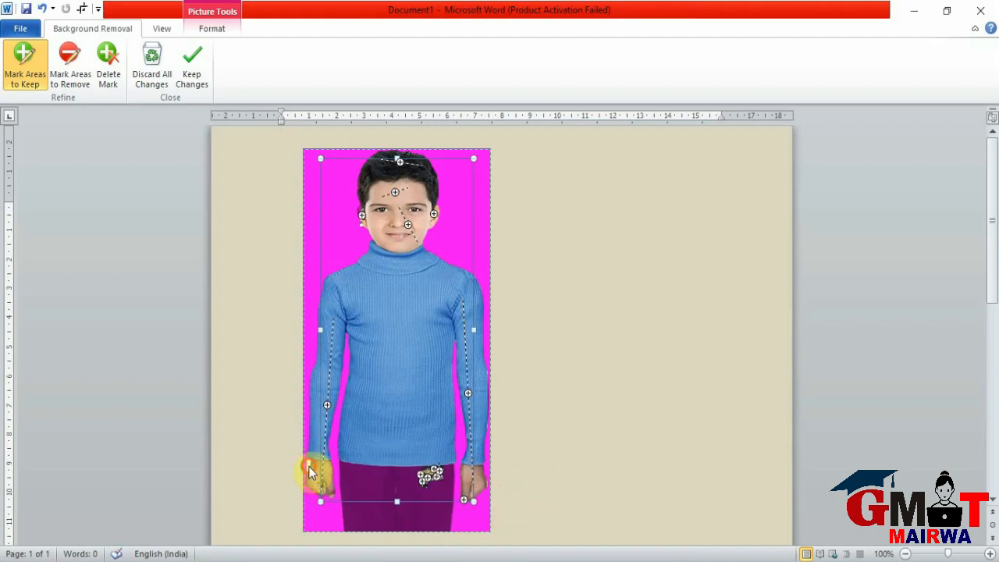
Try marking the edge of the boy's sleeve cuff to keep and applying the background removal, and undo both
click(308, 461)
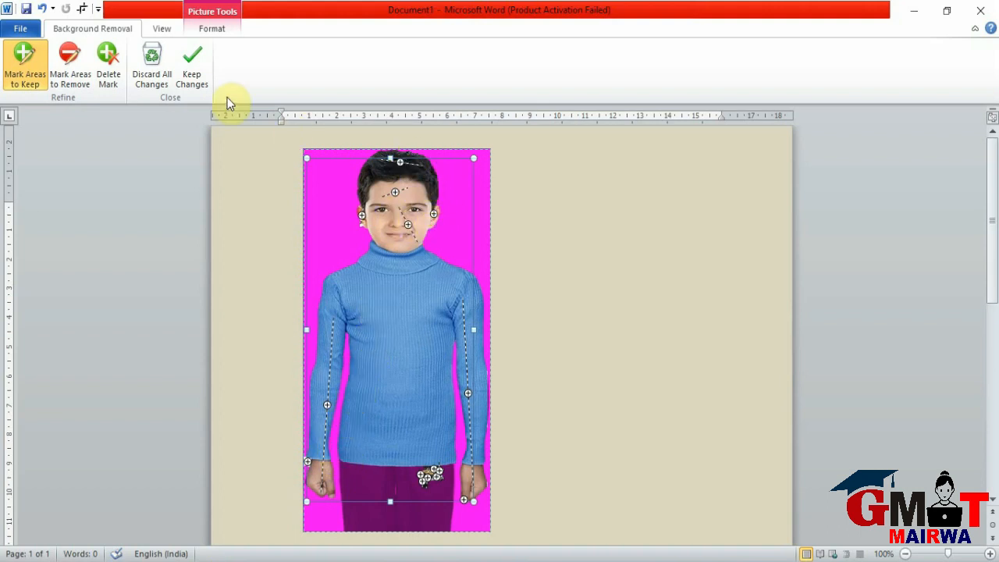
click(195, 62)
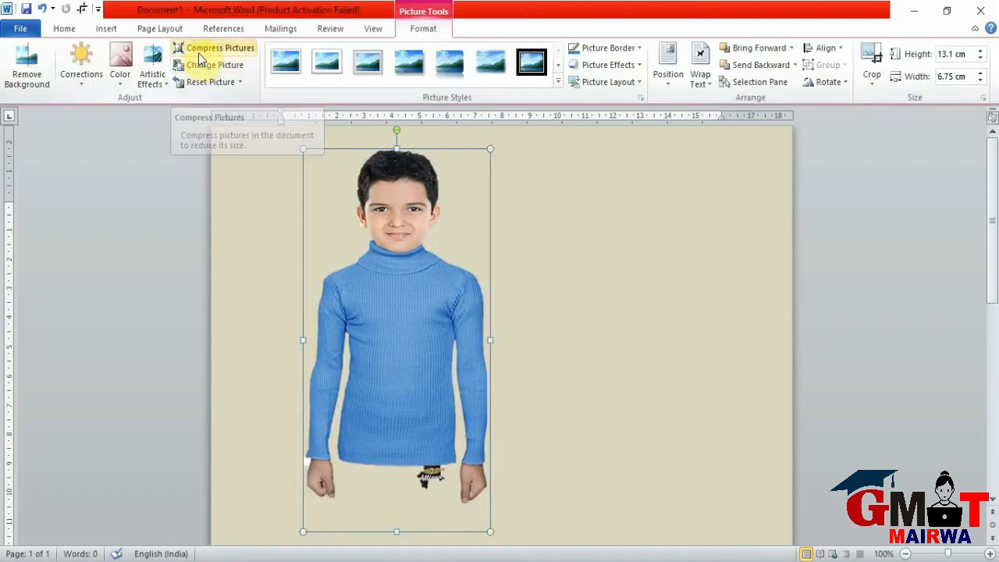
key(ctrl+z)
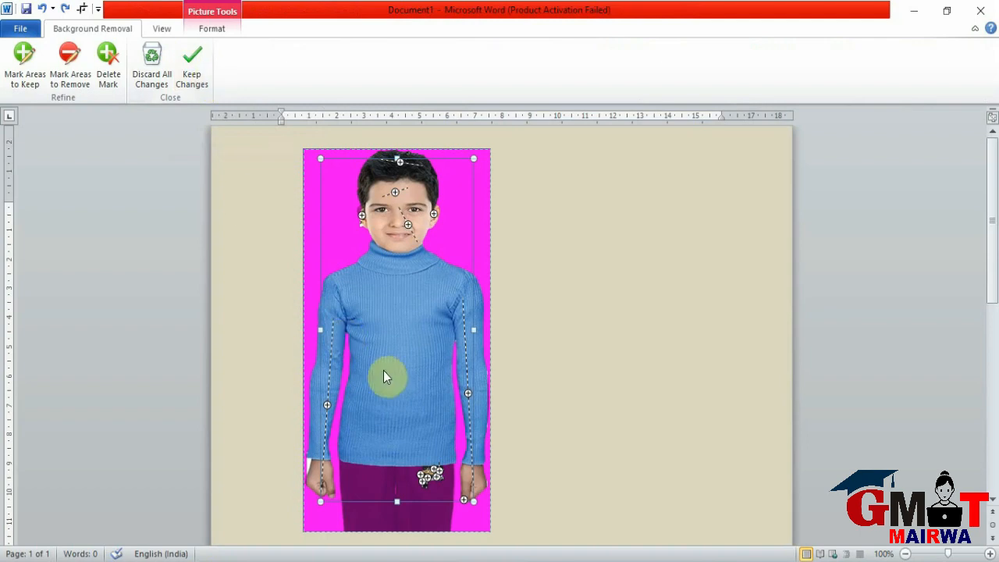
Mark the upper part of the boy's black trousers as an area to keep with several strokes below the sweater
click(24, 62)
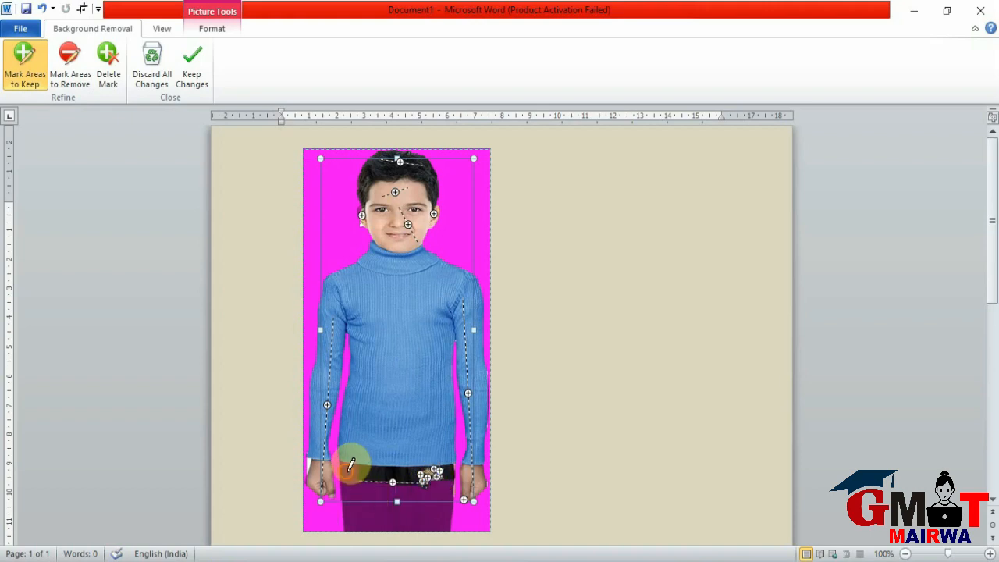
drag(352, 498, 365, 497)
drag(446, 497, 448, 498)
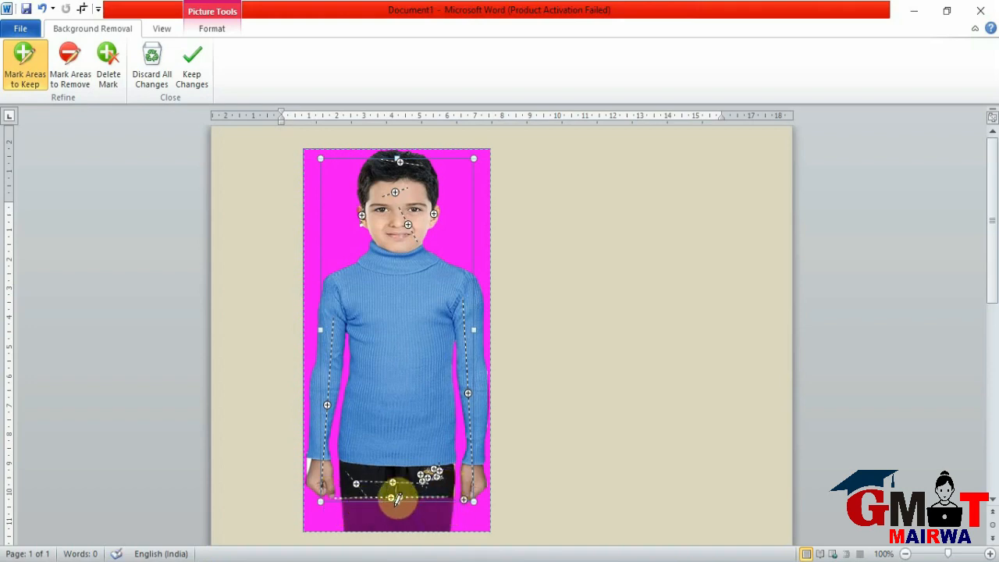
Extend the background-removal frame to the picture's lower edge and outward on both sides to enclose the trousers and arms
drag(397, 502, 395, 531)
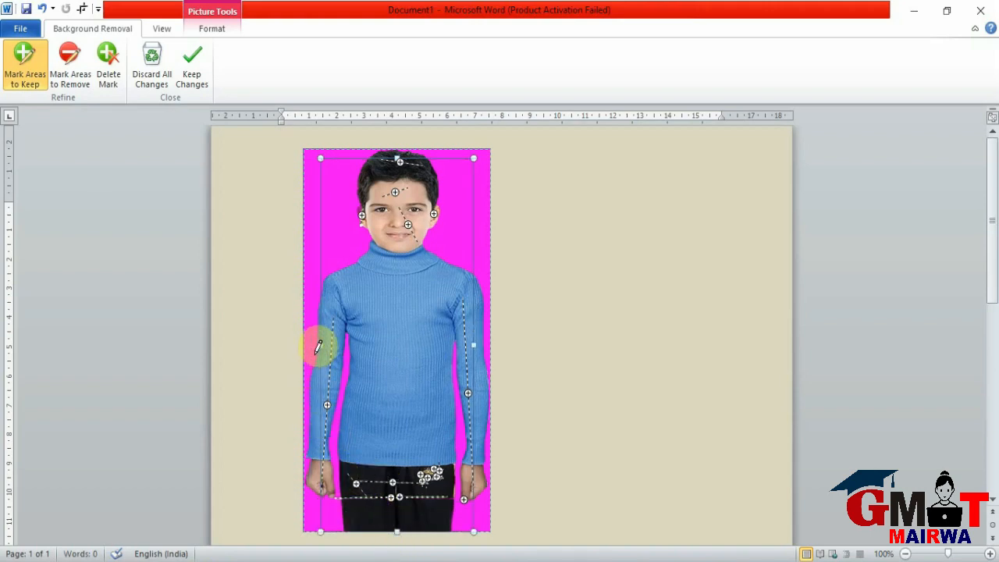
drag(320, 345, 306, 351)
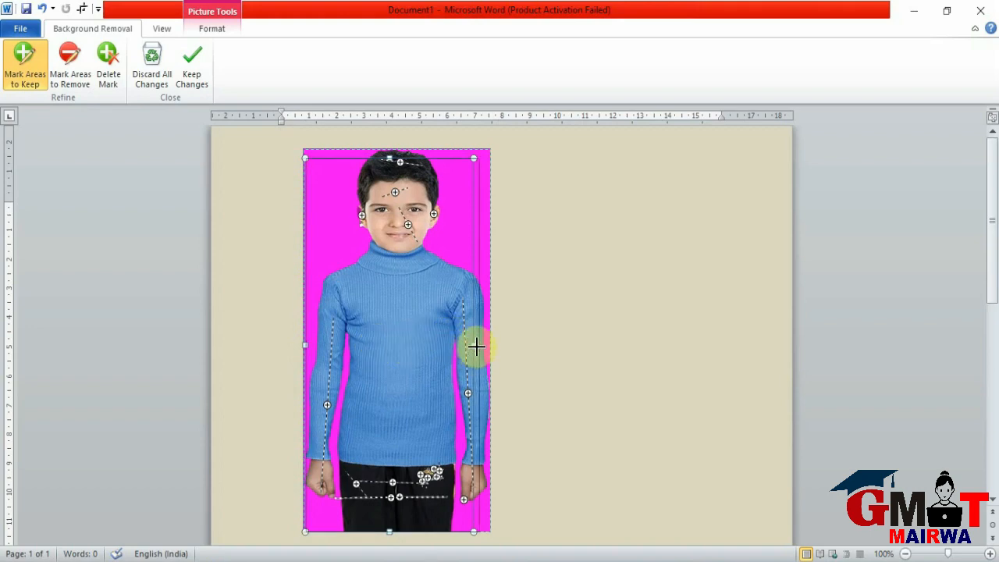
drag(475, 345, 486, 345)
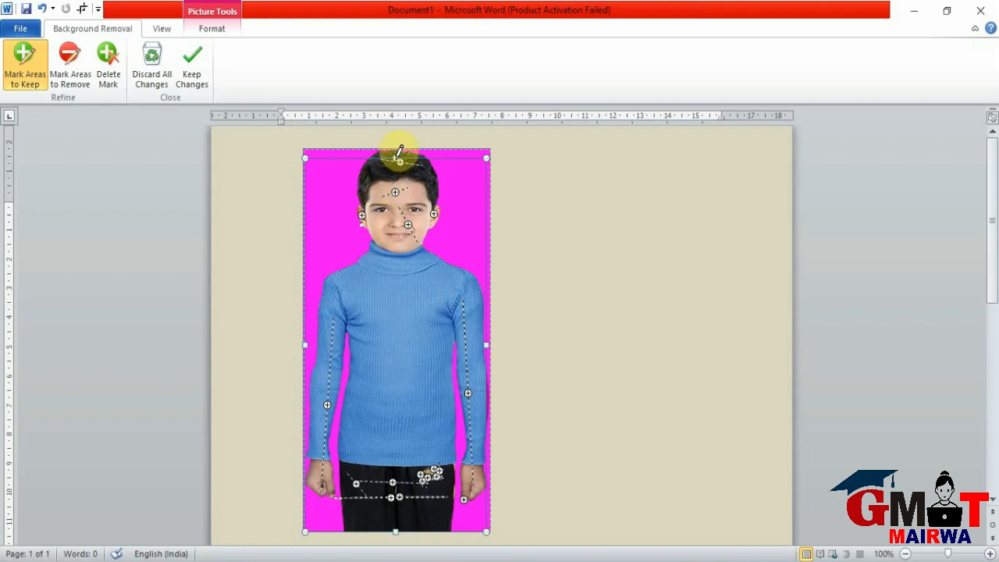
Keep the background removal, then shrink the boy's picture to about 11.67 by 6.01 cm and shift it slightly up and left
click(189, 79)
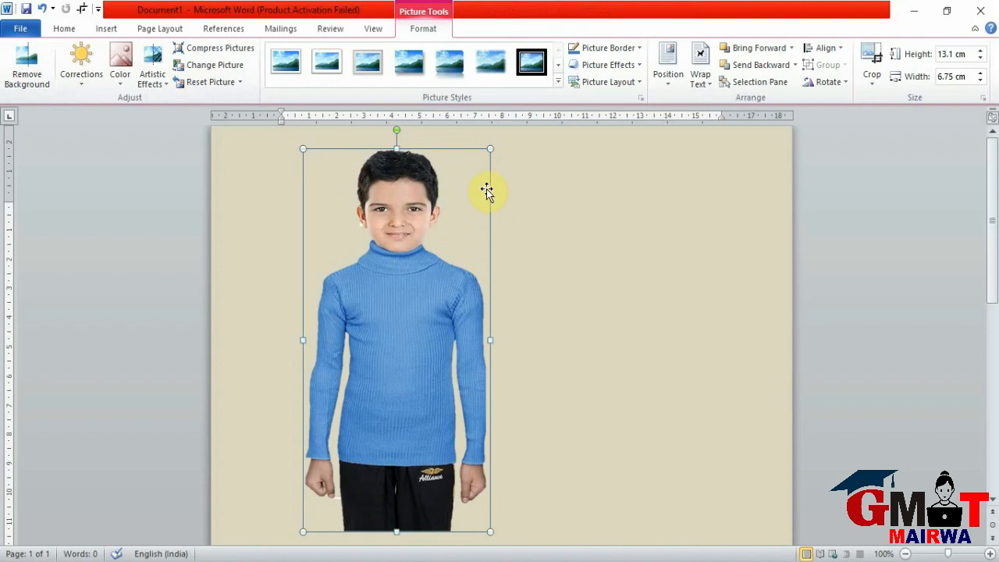
click(493, 145)
click(415, 221)
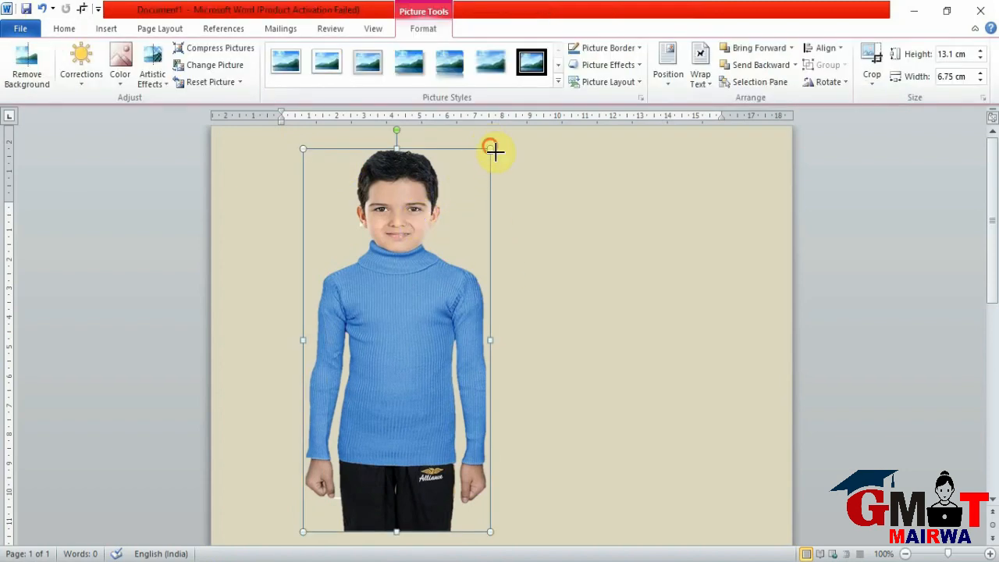
drag(490, 148, 425, 192)
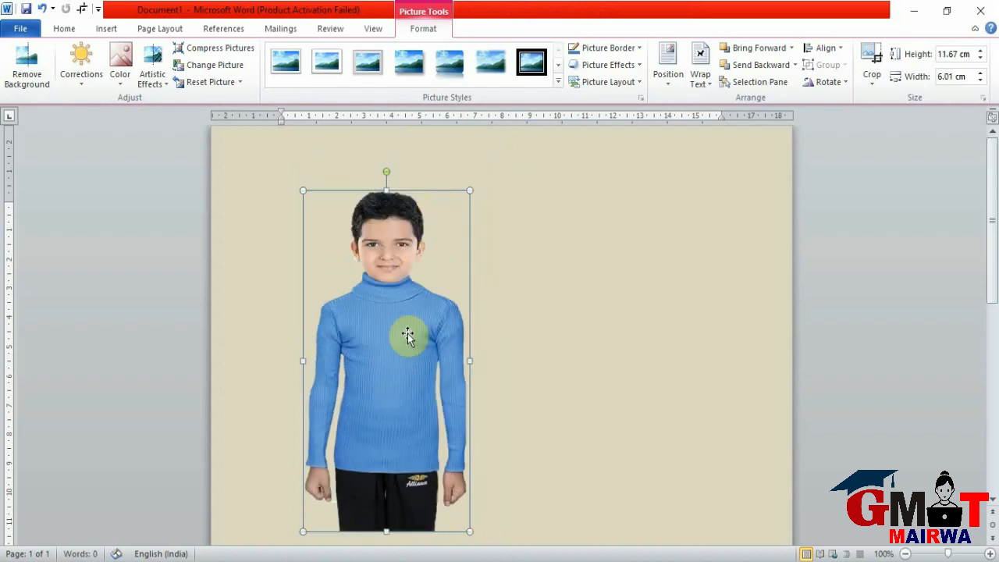
drag(407, 334, 383, 341)
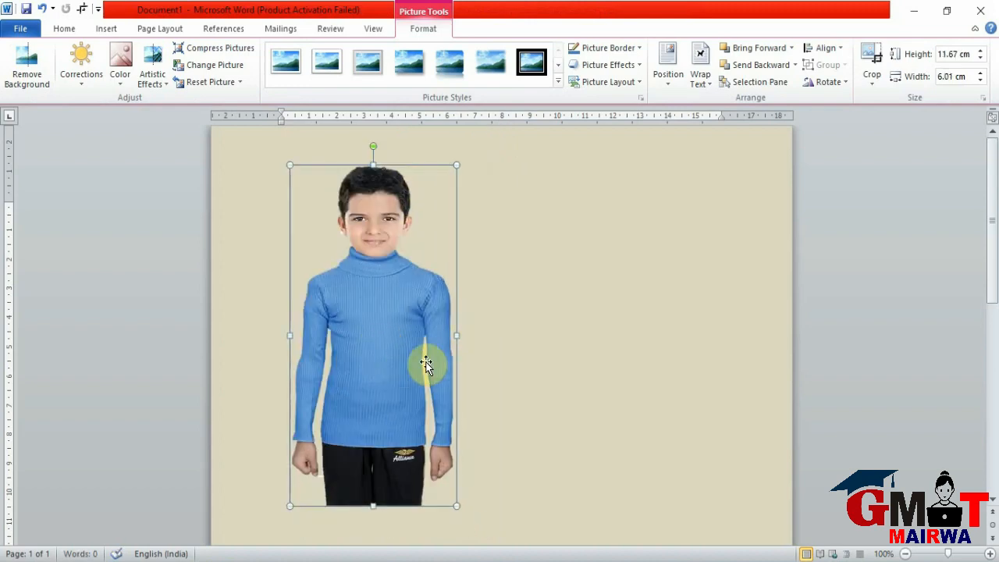
click(518, 355)
click(428, 357)
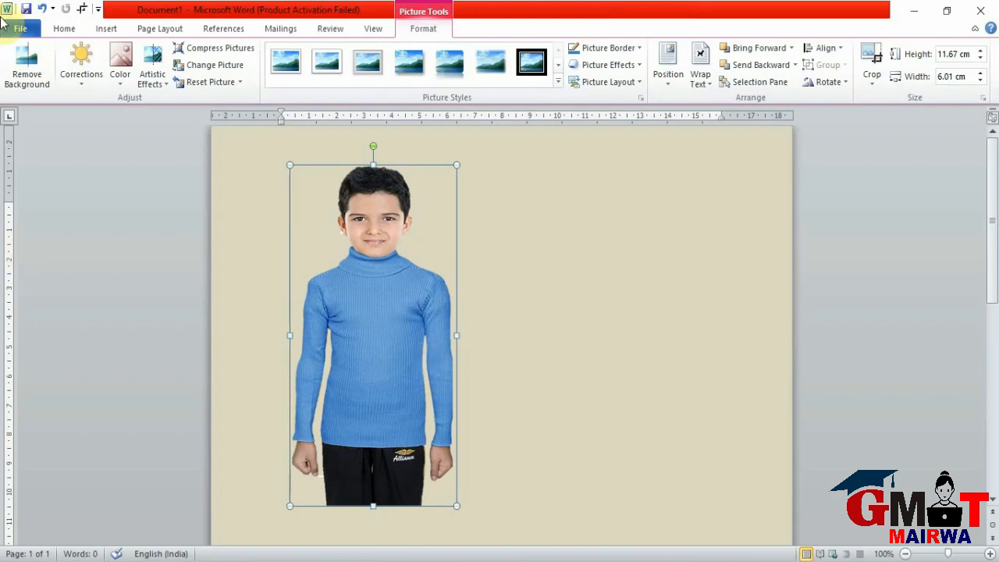
click(106, 28)
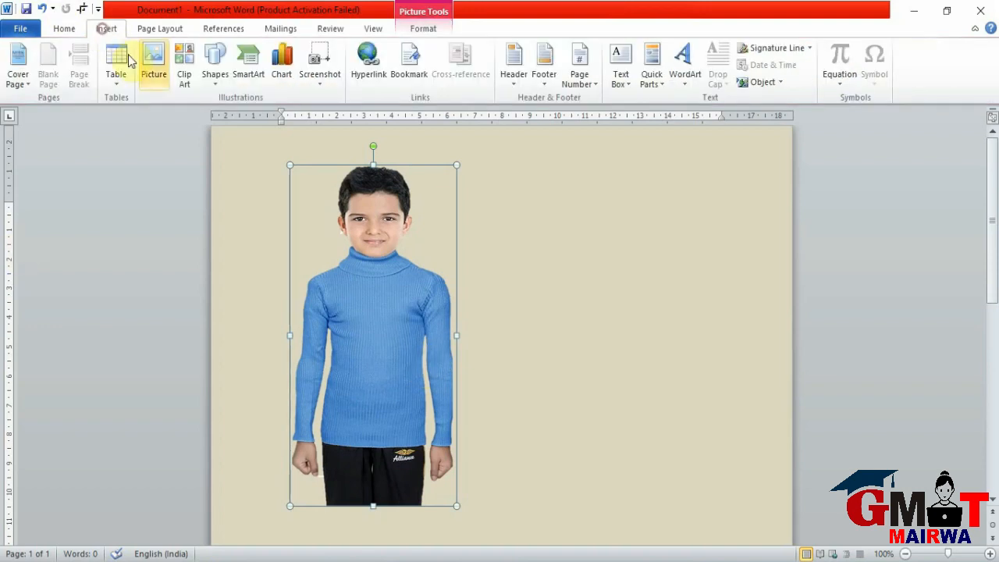
click(153, 63)
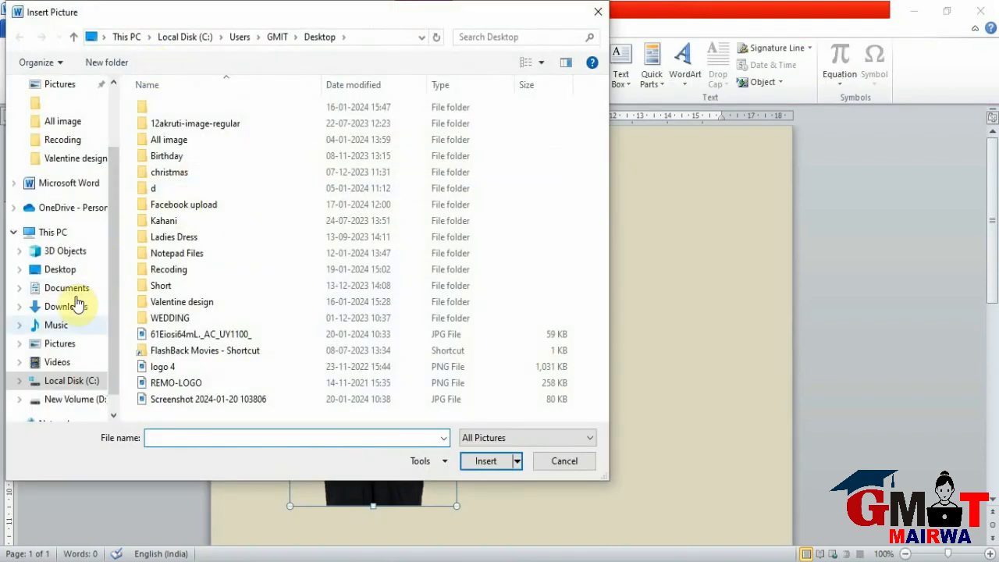
click(57, 269)
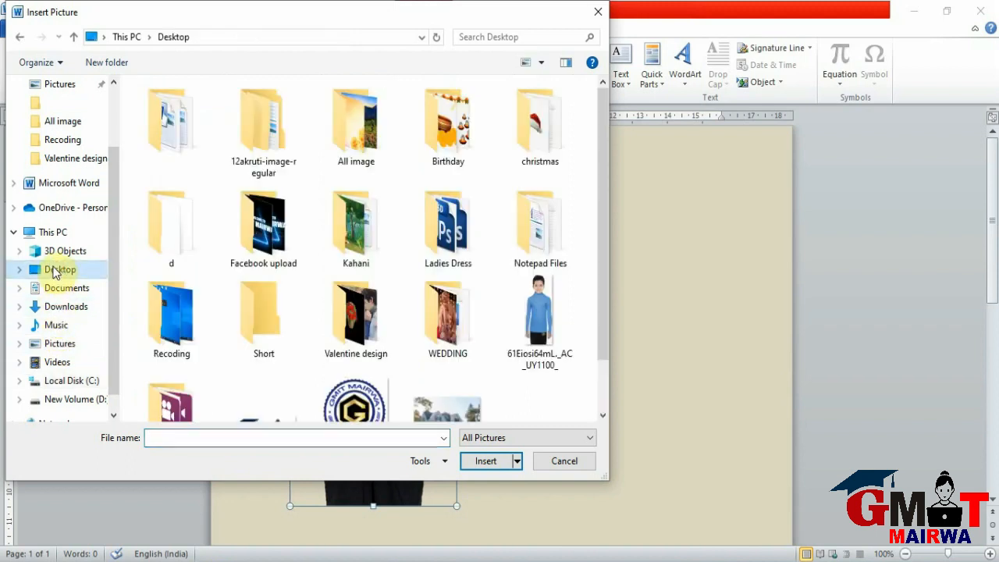
scroll(601, 225, down, 1)
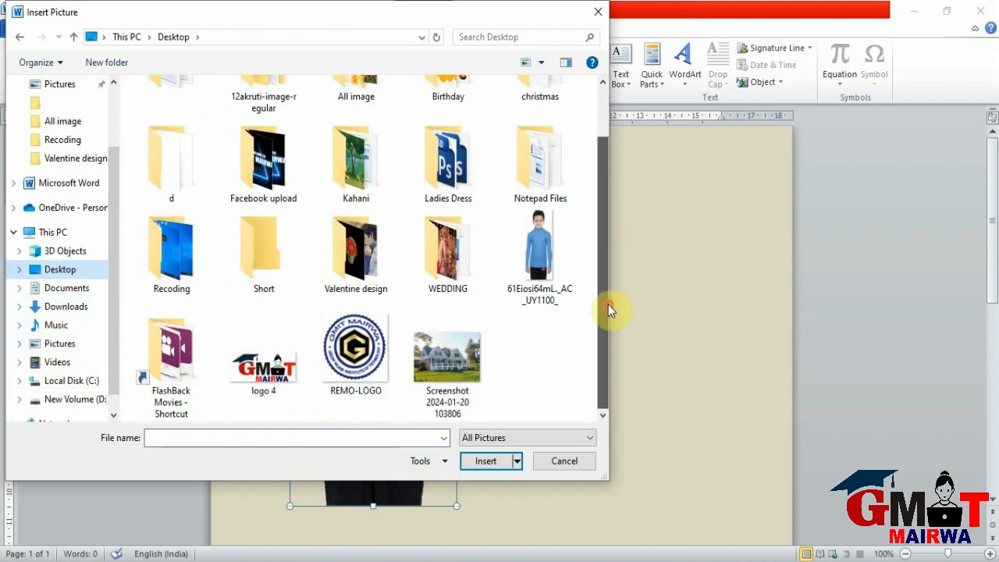
click(446, 363)
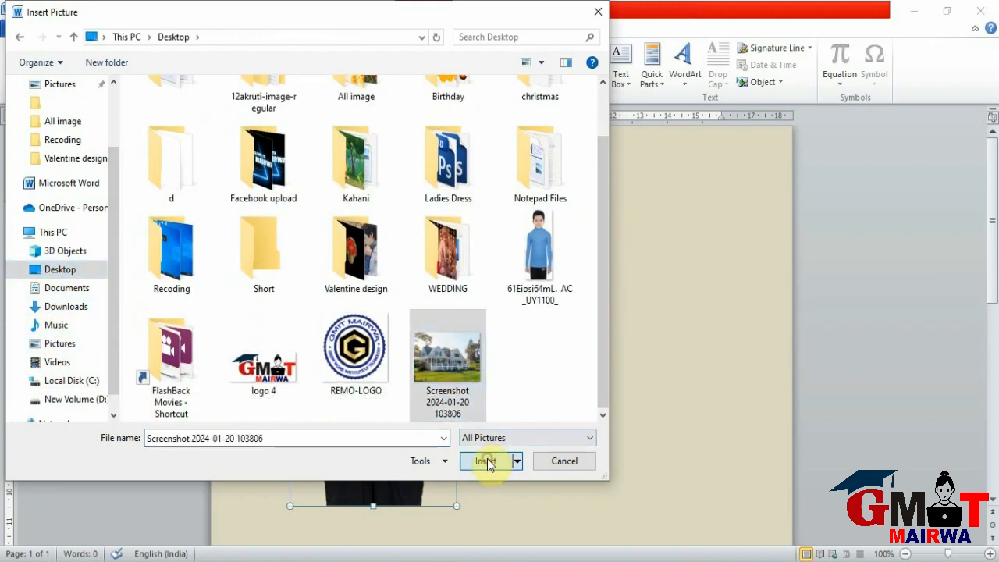
click(480, 461)
click(523, 412)
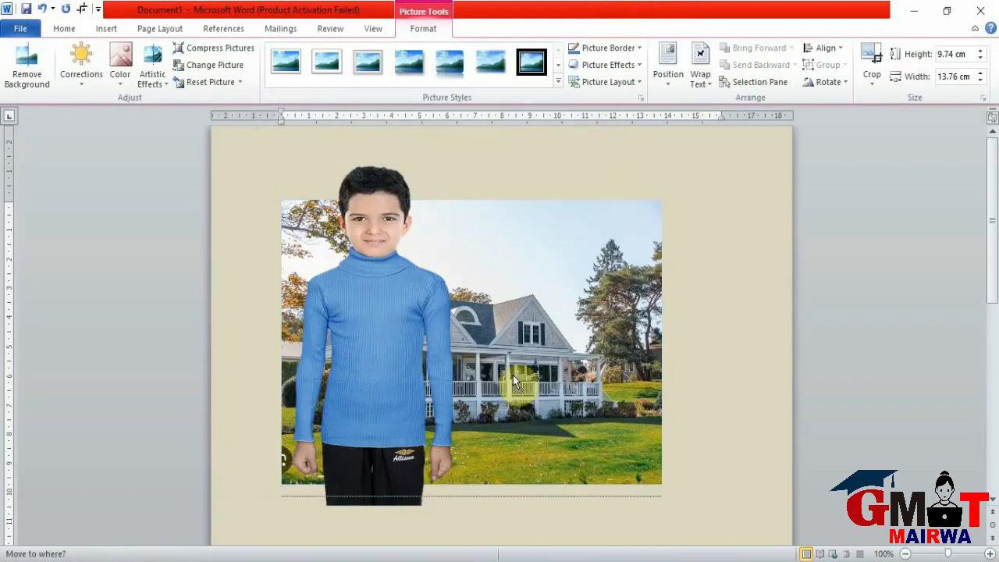
Set the house picture's text wrapping to In Front of Text and stretch it to about 12.44 cm high over the boy
click(702, 83)
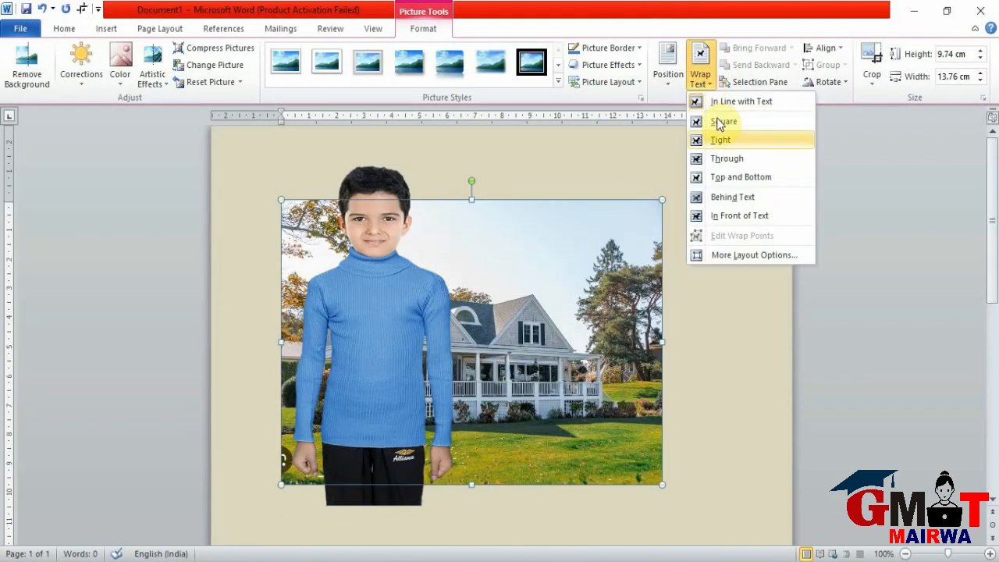
click(726, 220)
drag(522, 355, 520, 331)
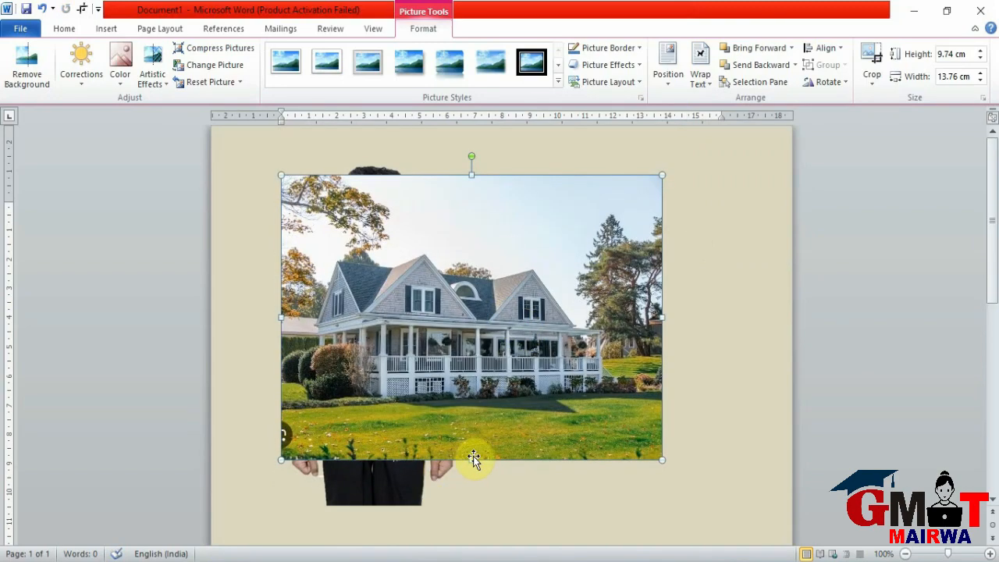
mouse_move(472, 460)
mouse_down()
mouse_move(473, 515)
mouse_move(458, 451)
mouse_up()
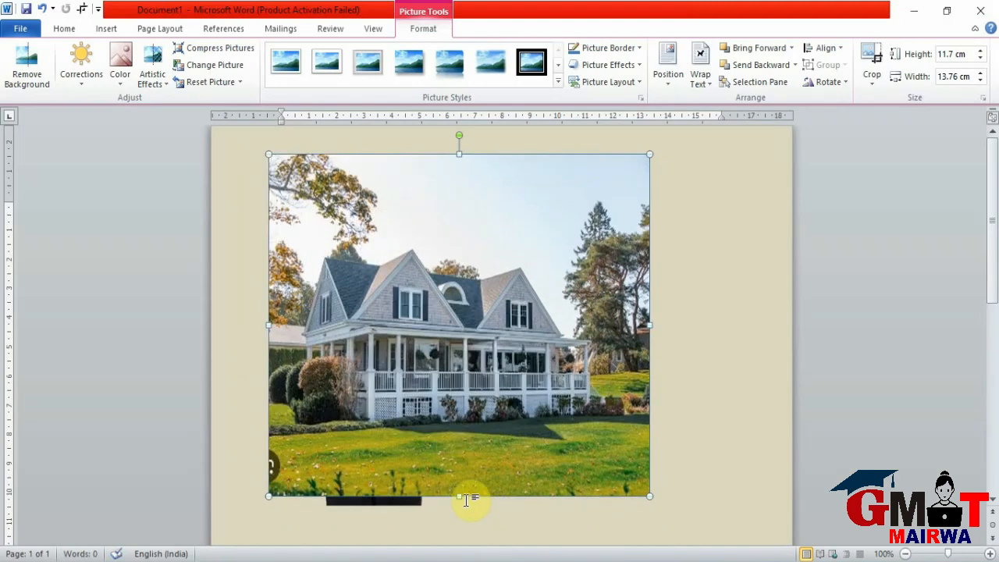
drag(467, 497, 461, 518)
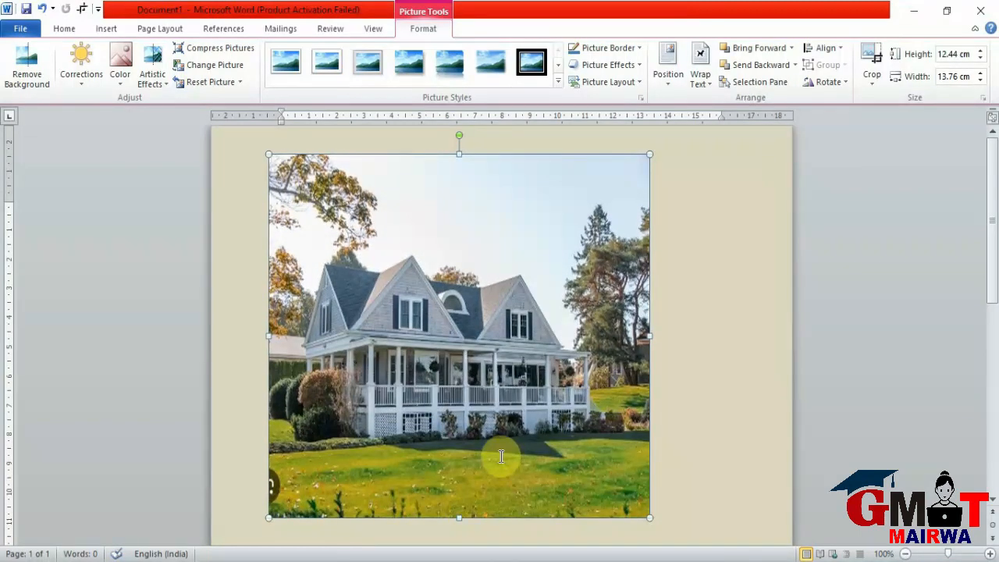
Send the house picture behind the boy and shrink the boy to about 4.88 by 2.51 cm at the lawn's right end
click(763, 65)
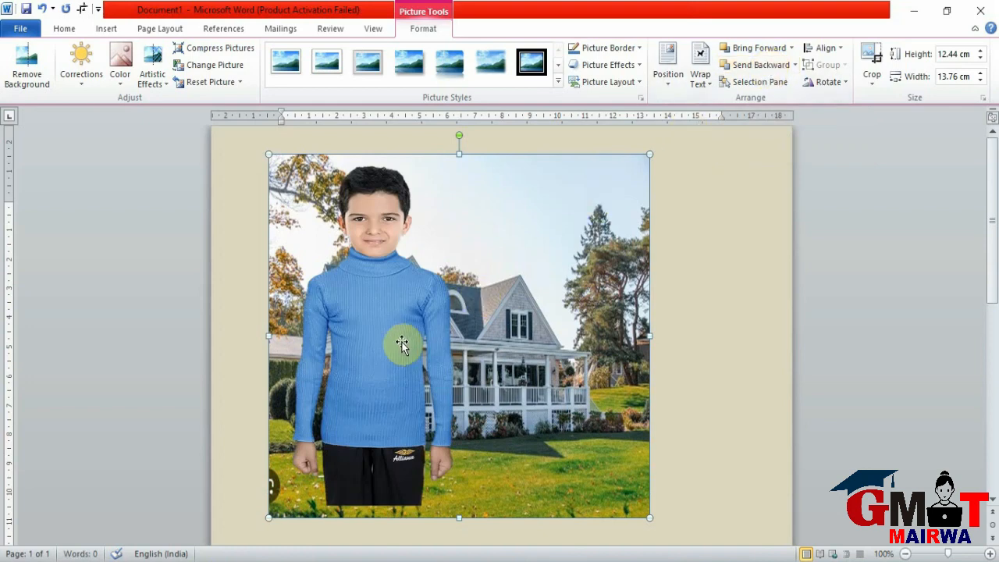
drag(401, 345, 437, 351)
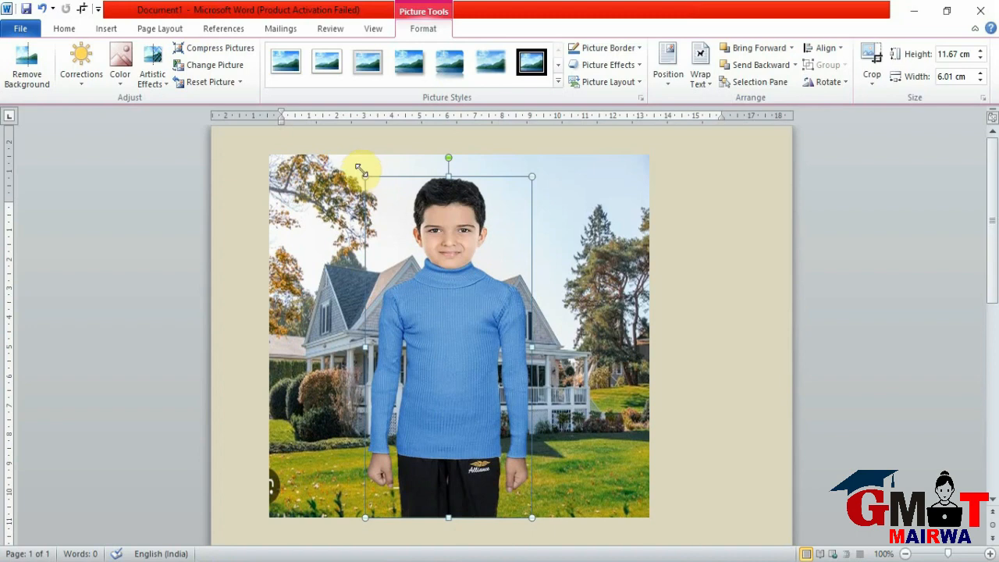
drag(365, 173, 442, 331)
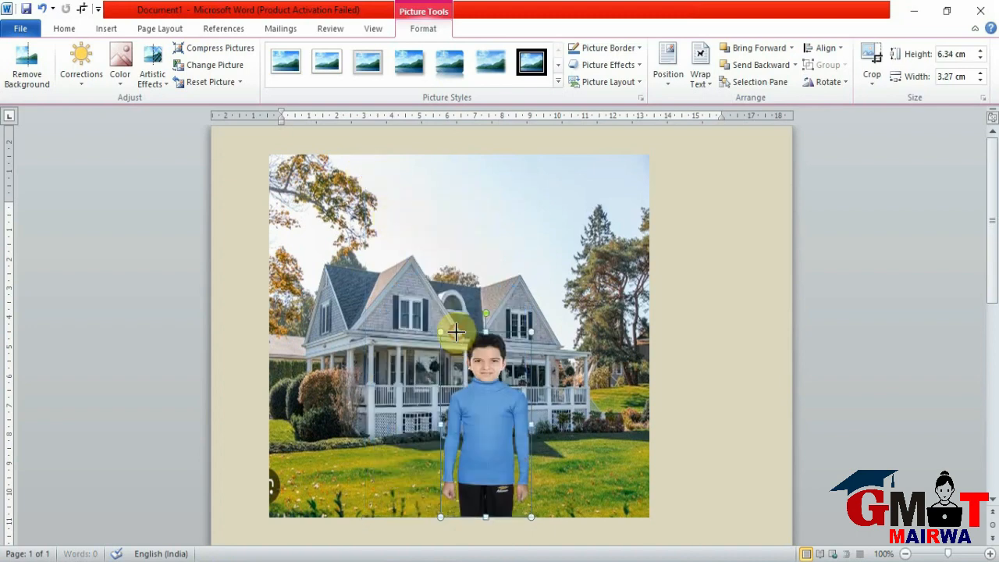
drag(484, 394, 478, 394)
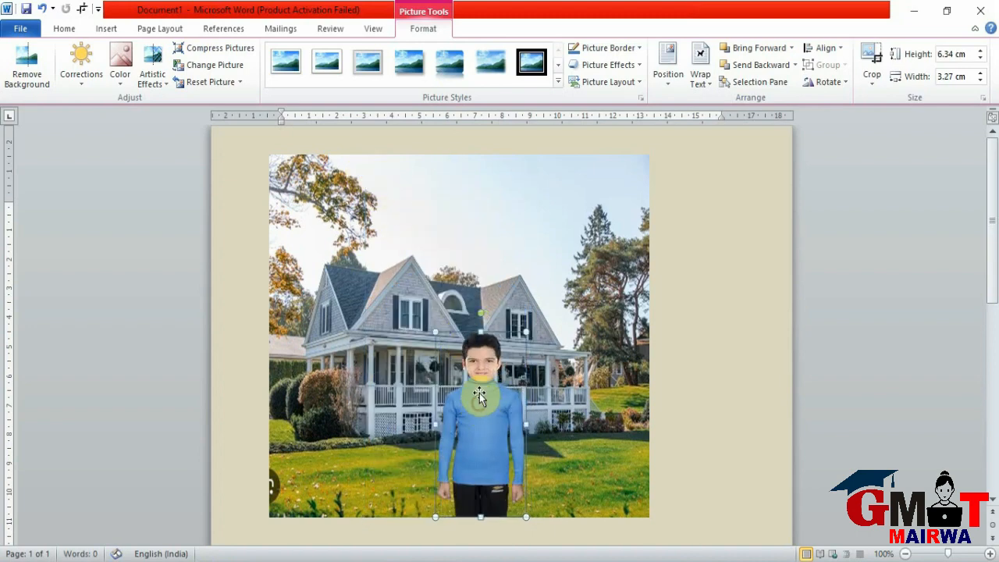
drag(526, 330, 506, 374)
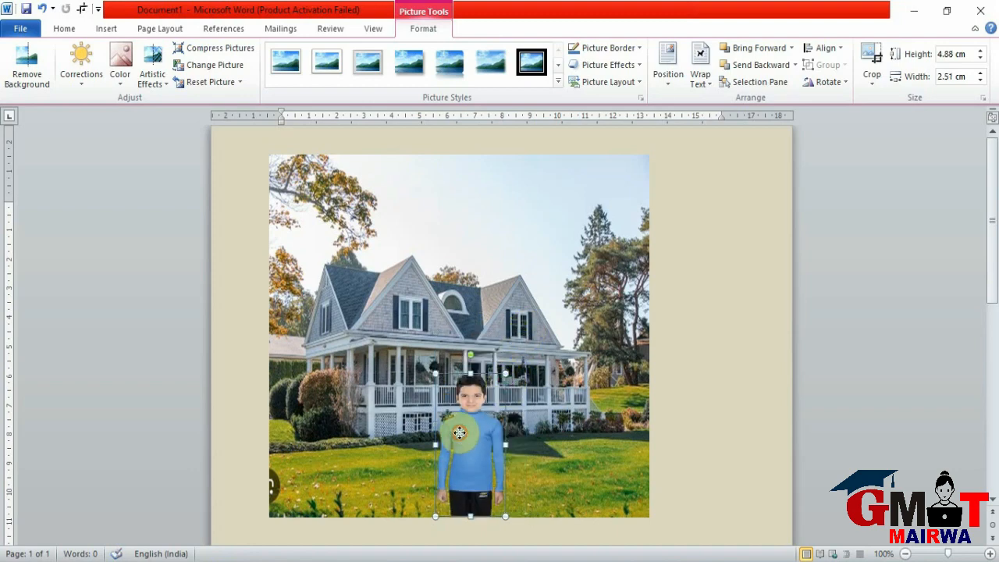
drag(456, 434, 586, 426)
click(681, 421)
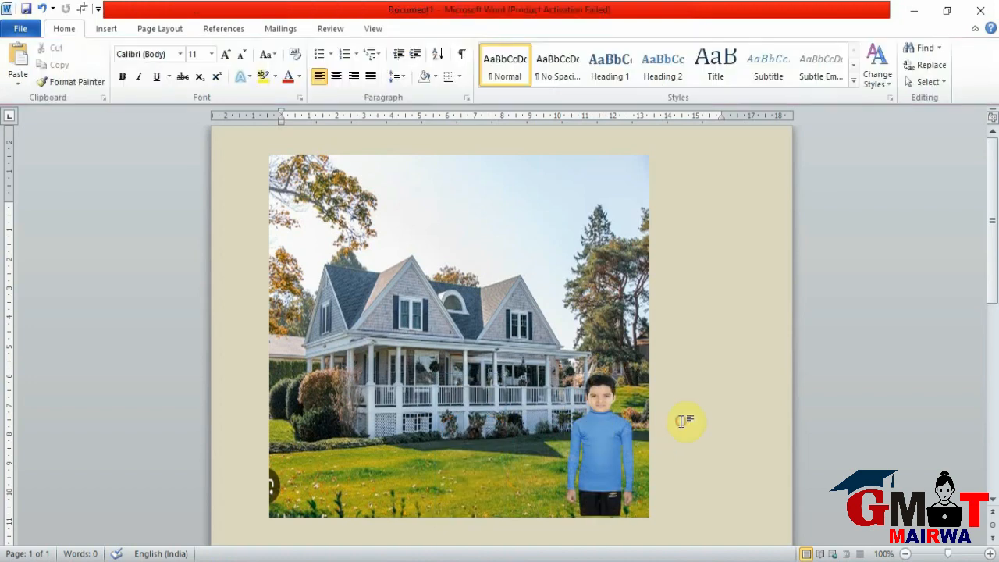
Place a duplicate of the boy at the left end of the lawn, level with the original
click(602, 455)
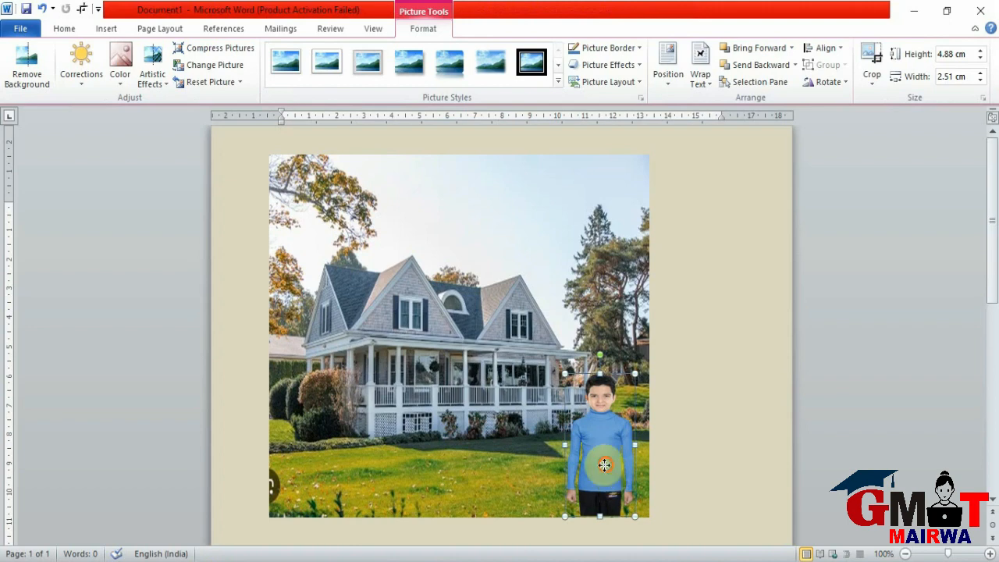
drag(605, 465, 318, 440)
click(489, 435)
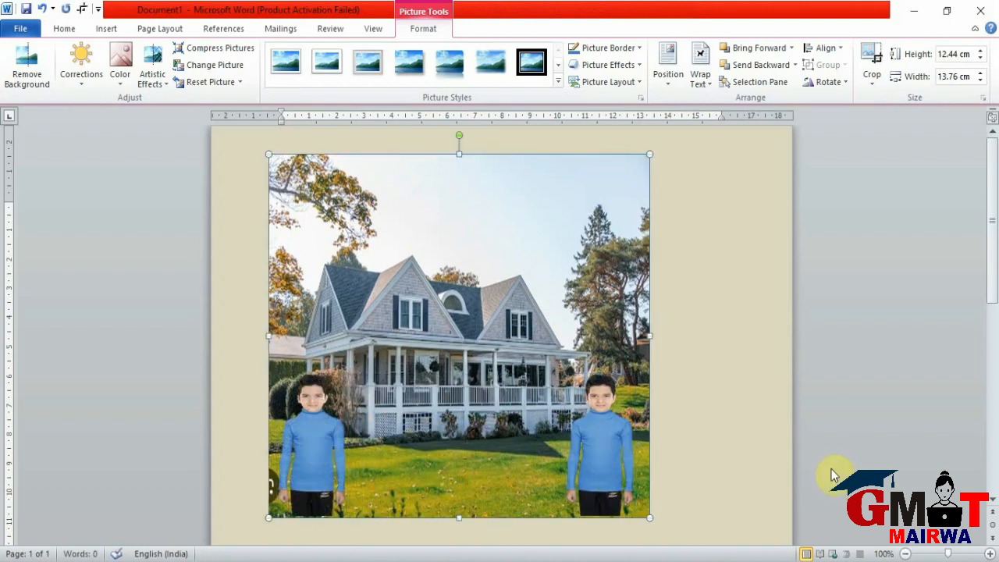
click(745, 434)
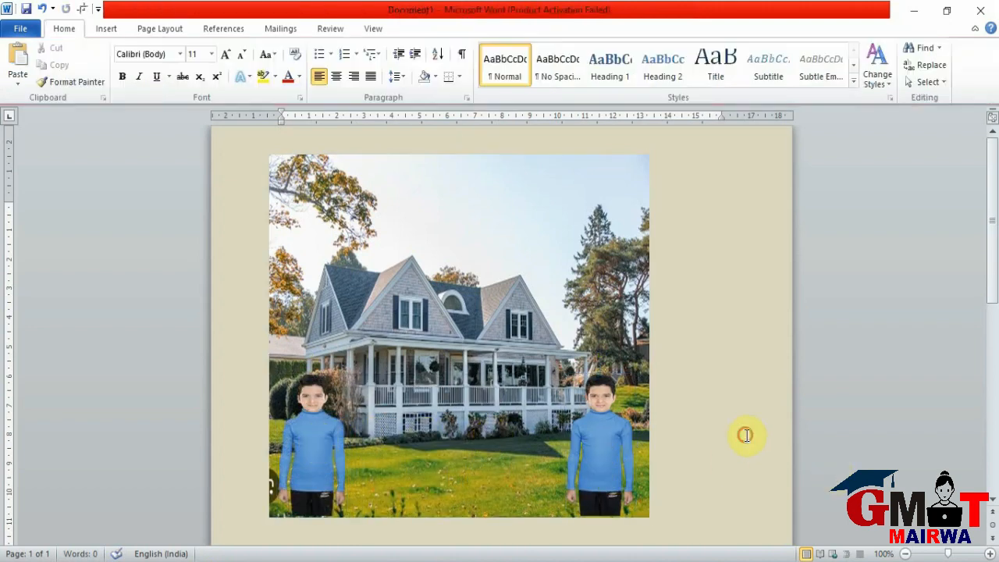
Set the page color to No Color
click(157, 28)
click(383, 81)
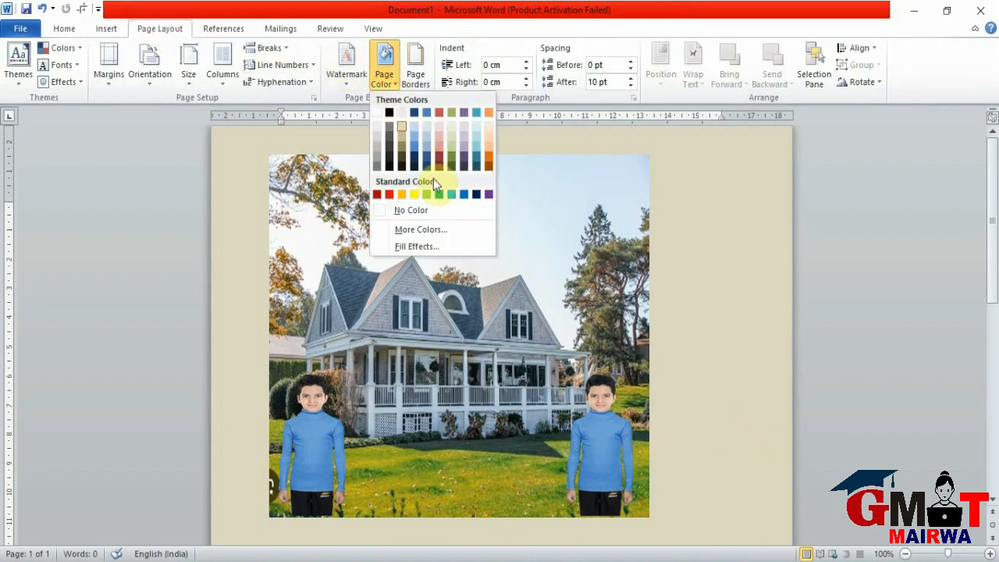
click(430, 210)
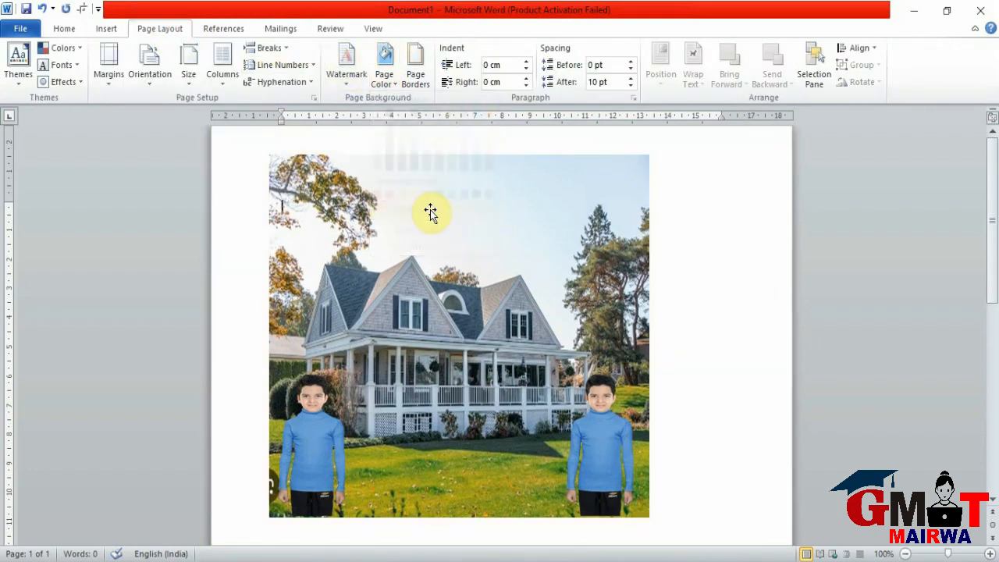
Enlarge and widen the house picture to span most of the page width, and position it near the page's upper edge
click(605, 258)
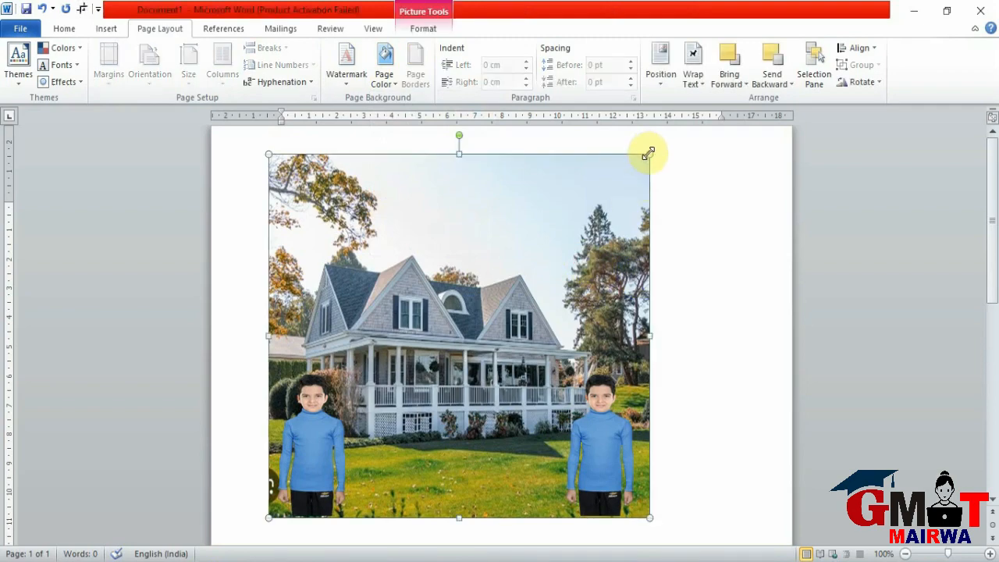
drag(649, 152, 705, 160)
drag(586, 221, 559, 272)
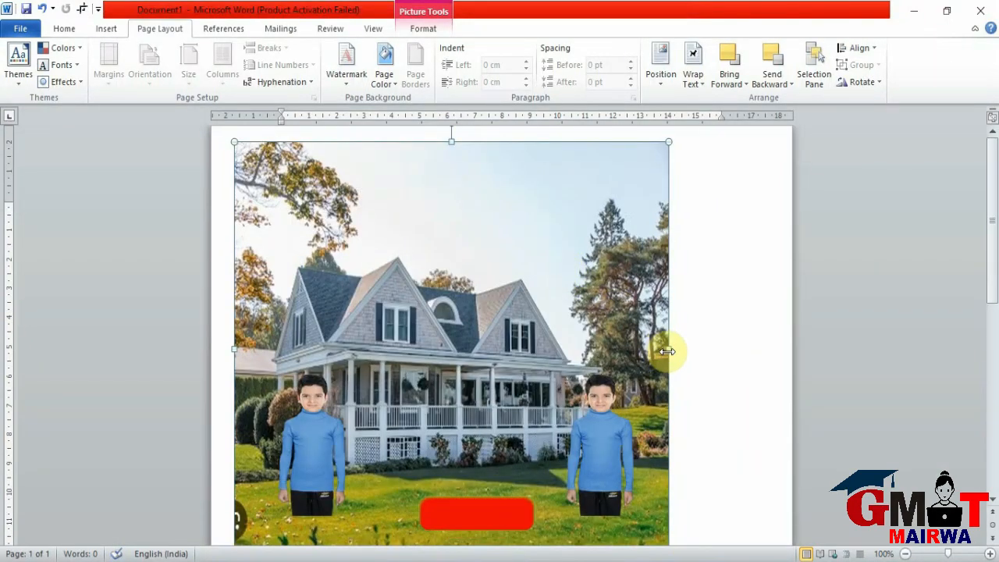
drag(668, 350, 723, 350)
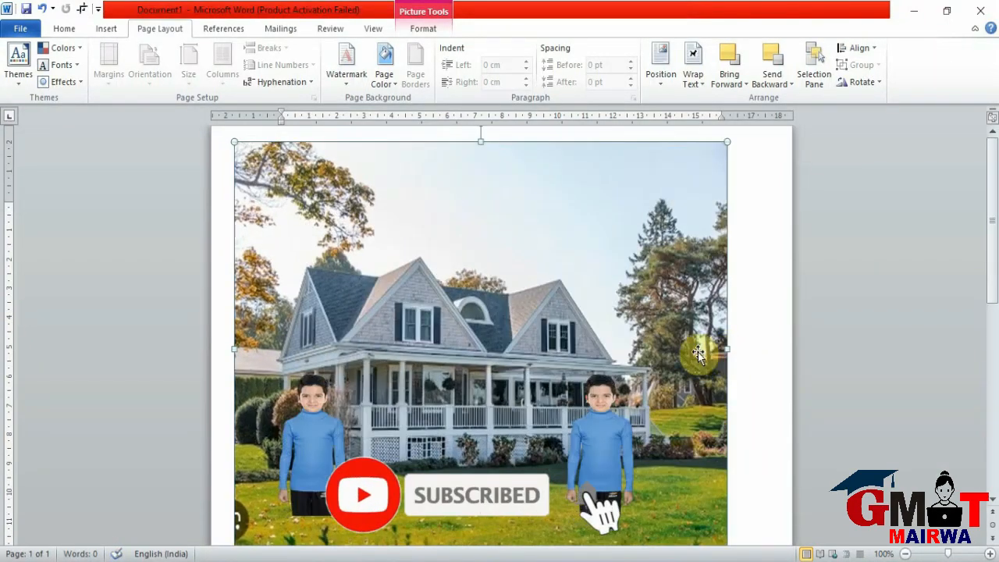
drag(652, 329, 659, 321)
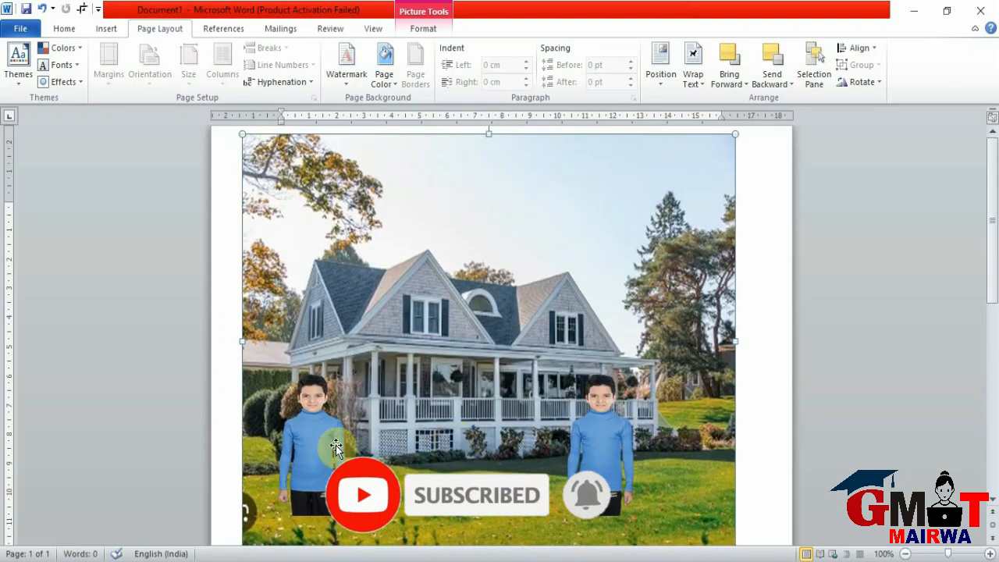
Move the left copy of the boy down to the house picture's lower-left corner and nudge it slightly to the right
click(906, 553)
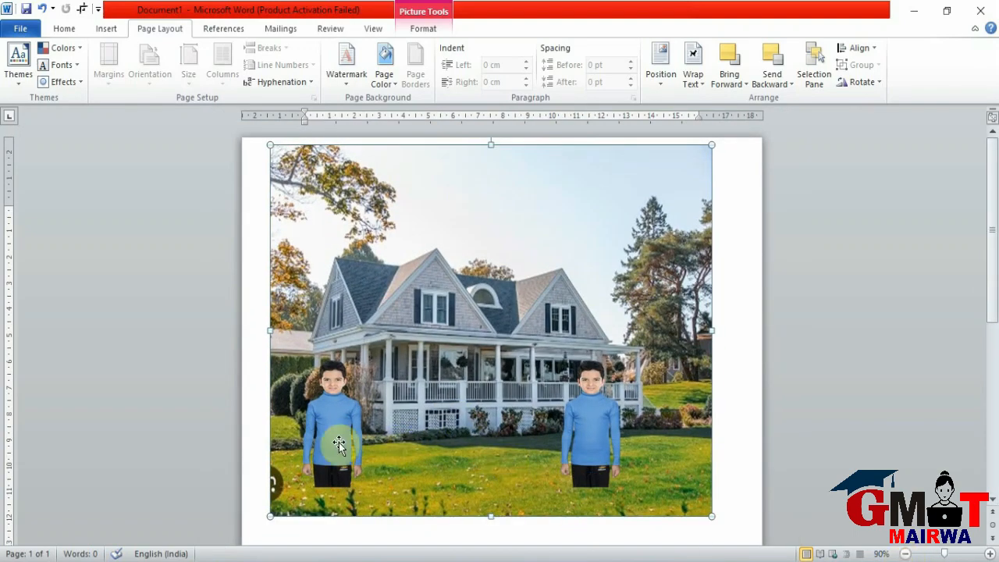
drag(330, 460, 299, 487)
key(Right)
key(Right)
key(Right)
key(Right)
key(Right)
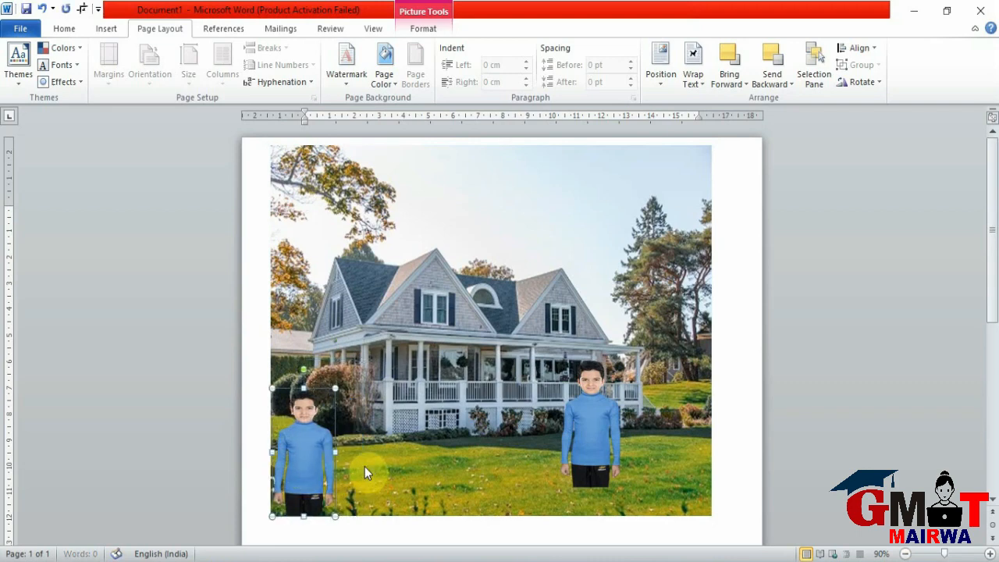
Move the right copy of the boy to the house picture's lower-right corner, nudge it slightly left, and deselect it
drag(582, 422, 692, 467)
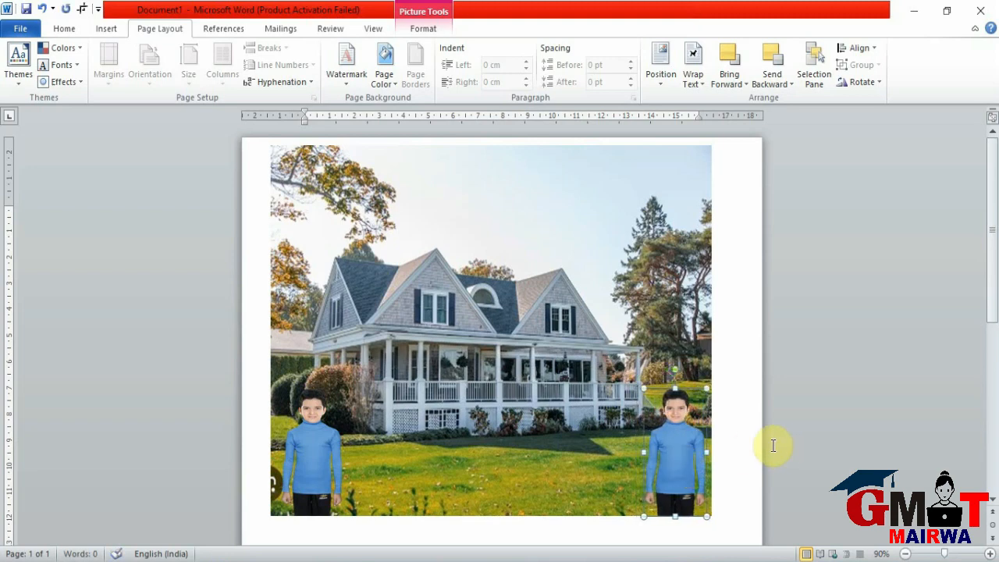
key(Left)
key(Left)
click(820, 432)
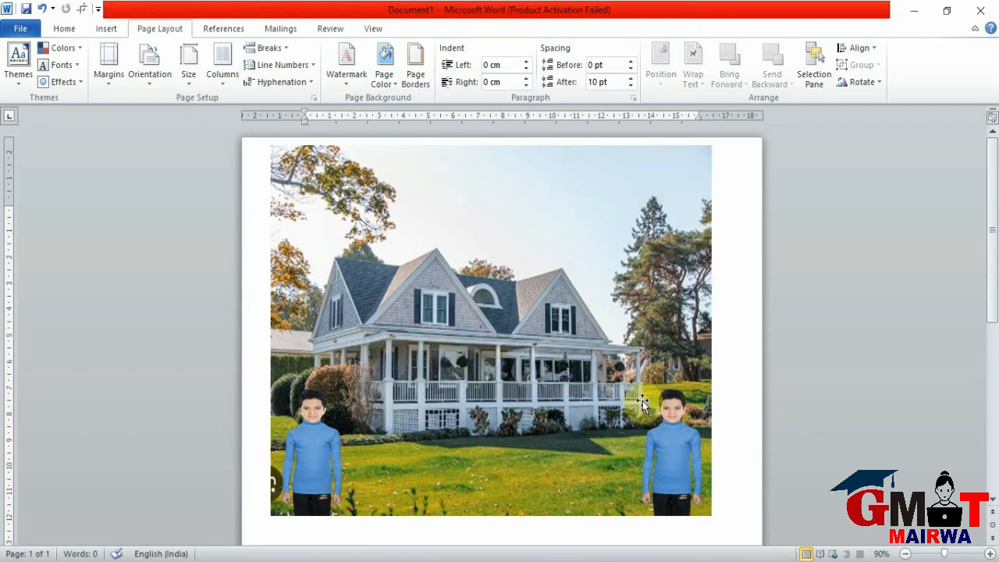
Save the document to the Desktop as a PDF named Doc1
click(22, 30)
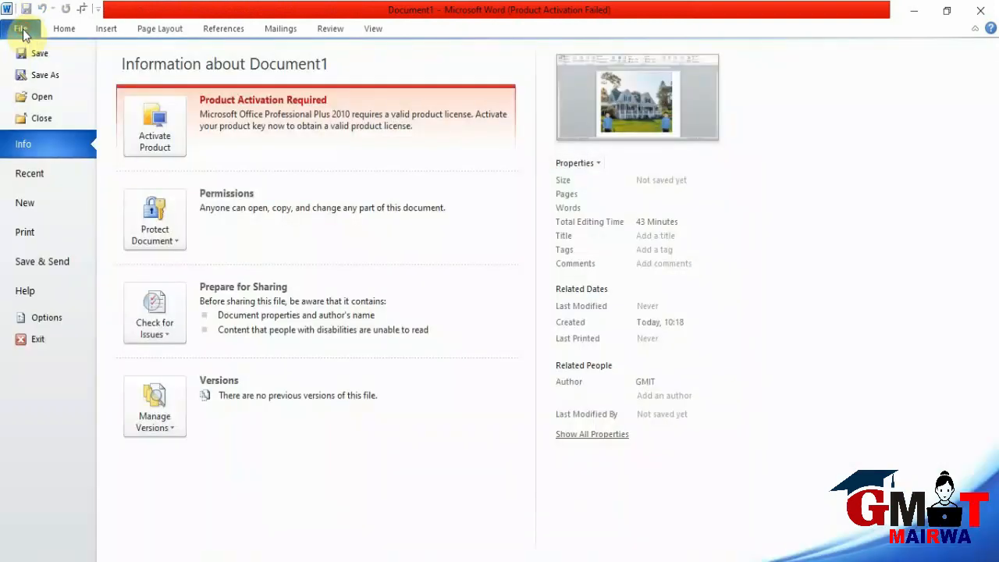
click(52, 76)
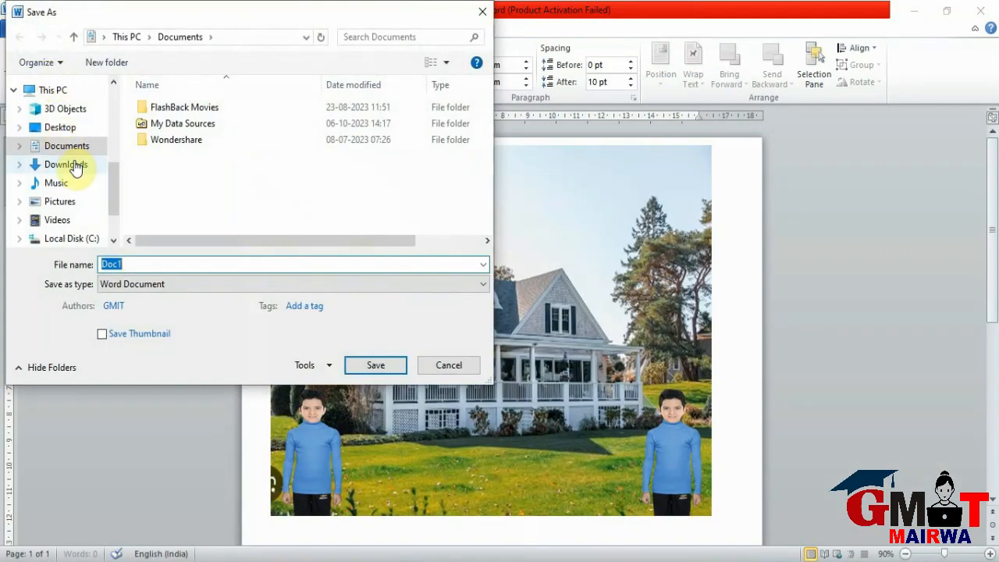
click(62, 127)
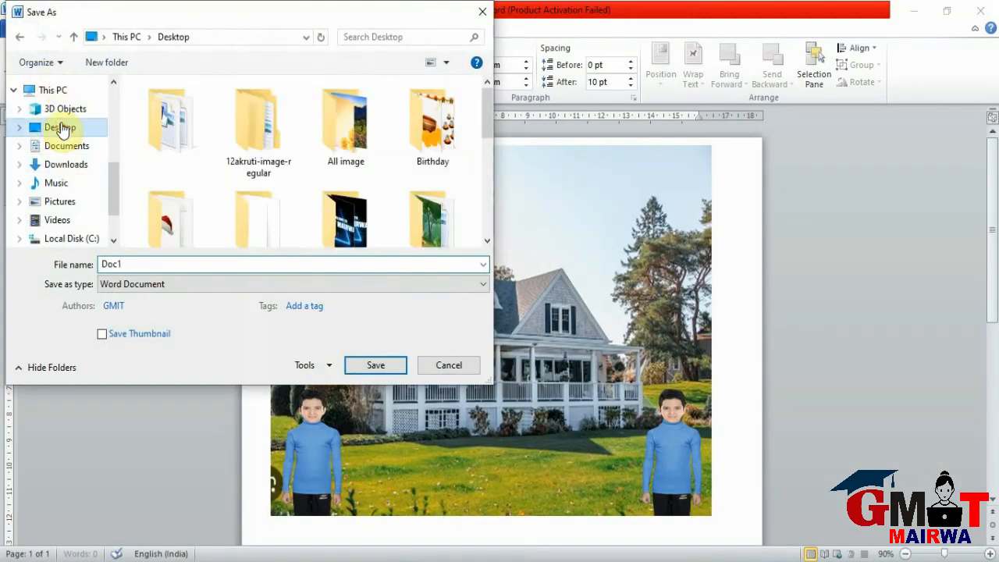
click(163, 284)
click(156, 366)
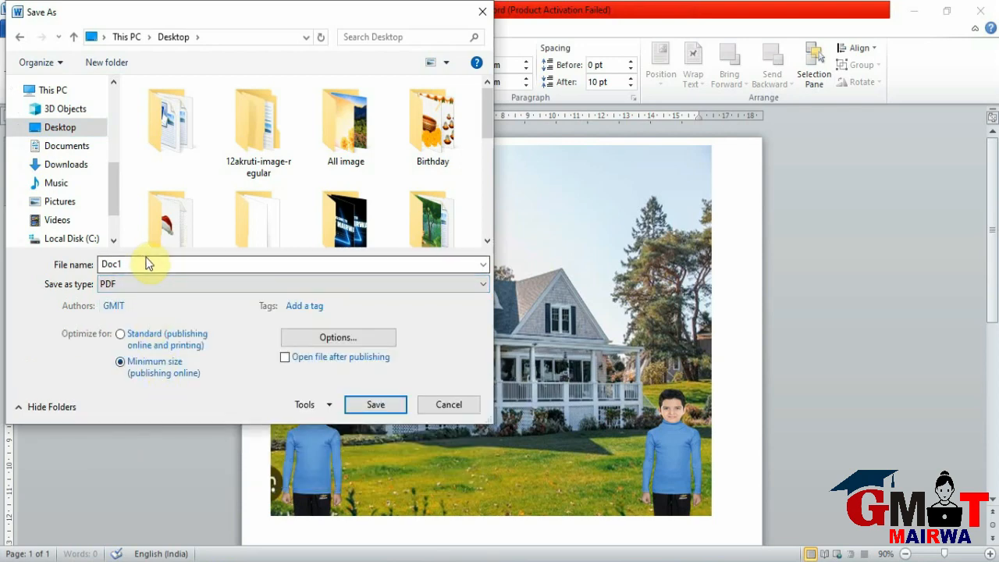
click(362, 403)
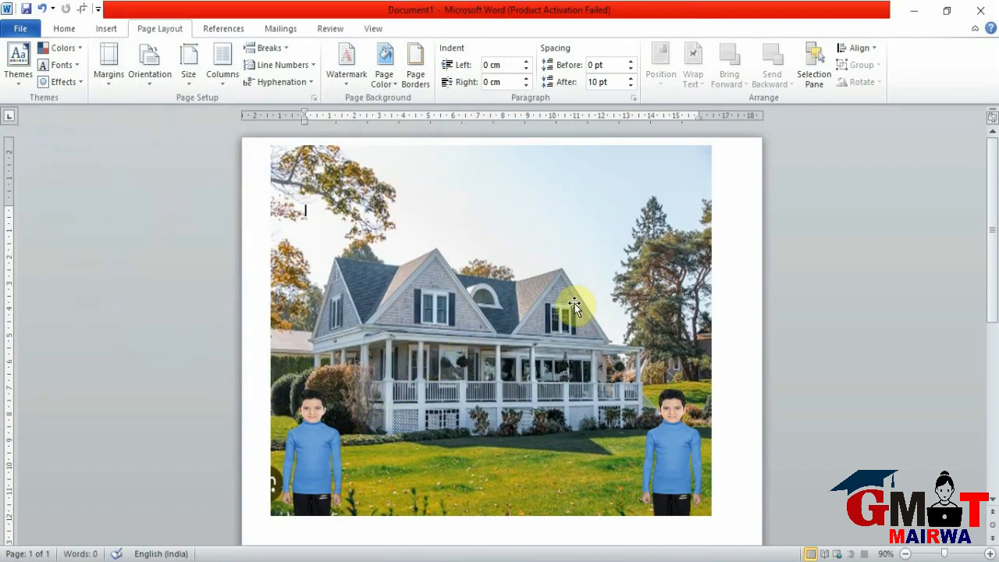
Minimize Word, open the Doc1 PDF from the desktop in Adobe Photoshop CS3, import its page, and maximize the image window
click(913, 11)
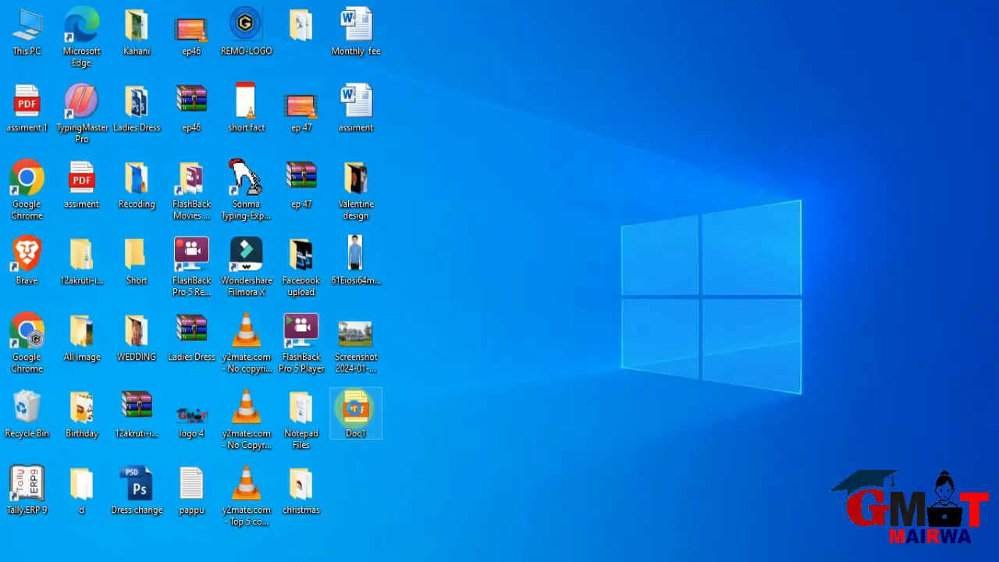
right_click(355, 409)
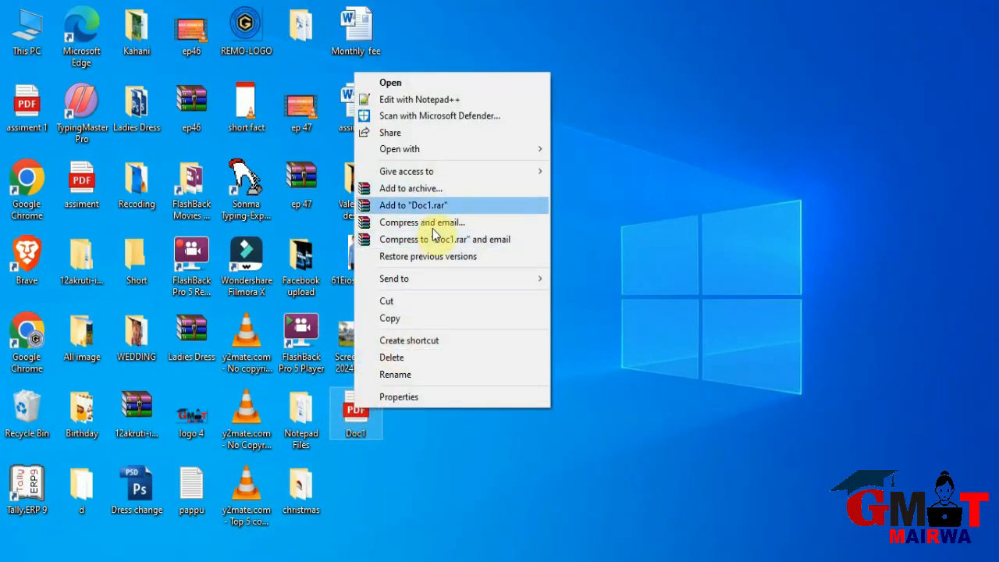
mouse_move(427, 159)
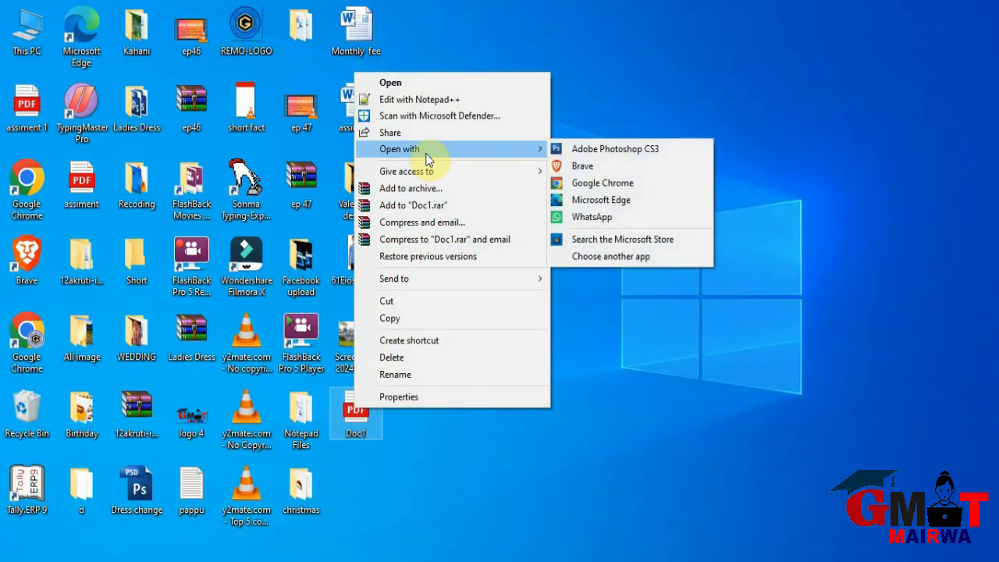
click(577, 149)
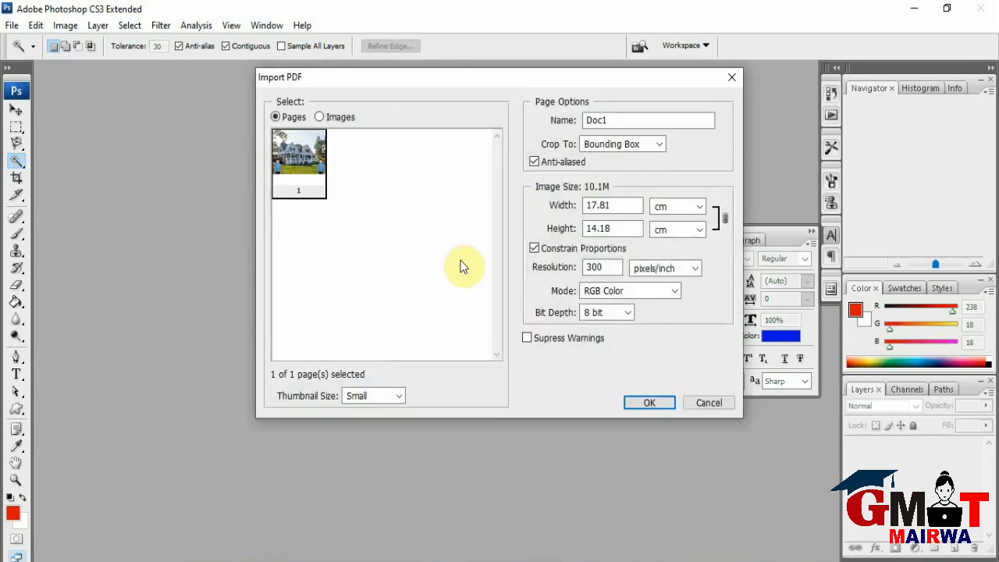
click(648, 402)
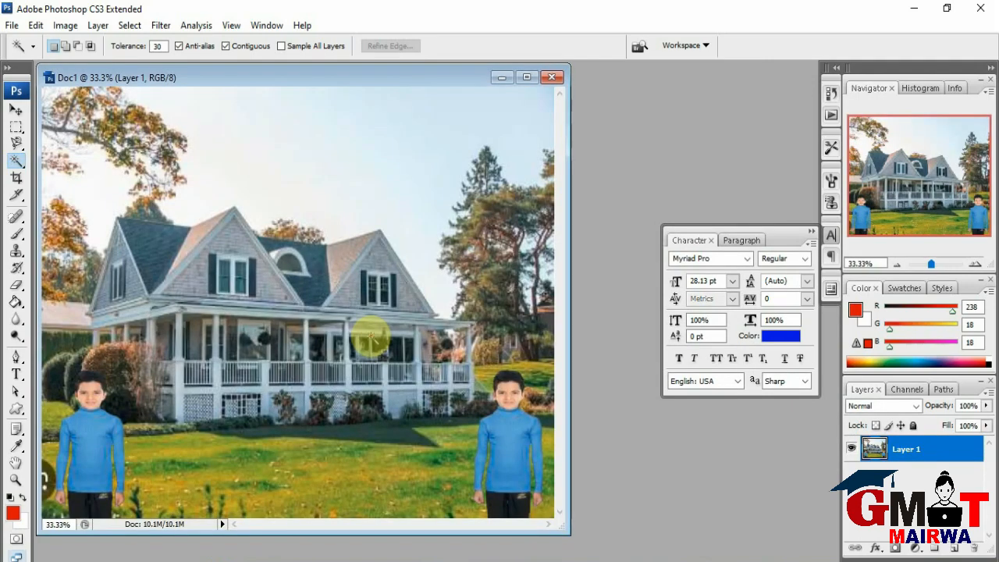
click(526, 78)
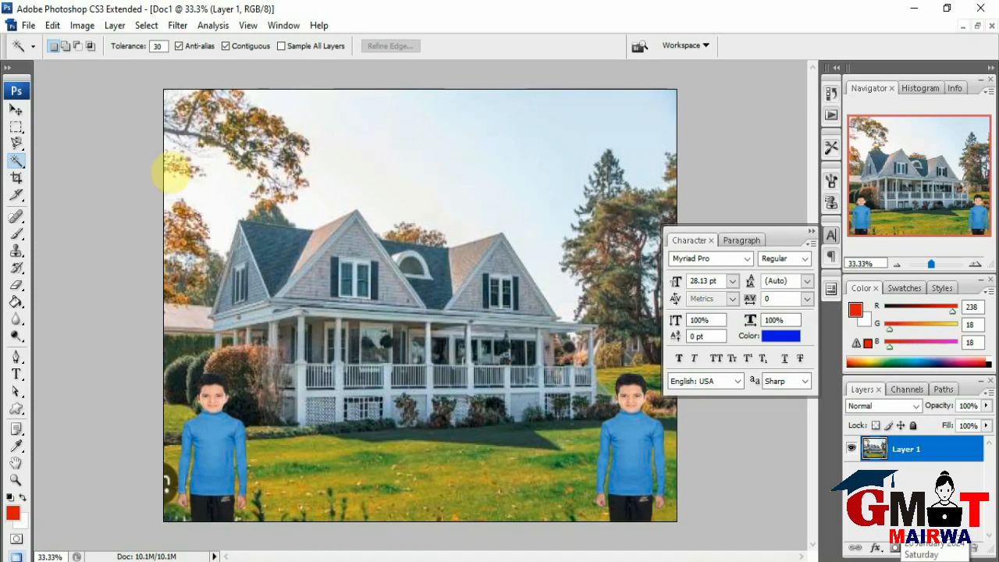
Select the whole house picture with the Rectangular Marquee tool and crop the image to that selection
click(17, 127)
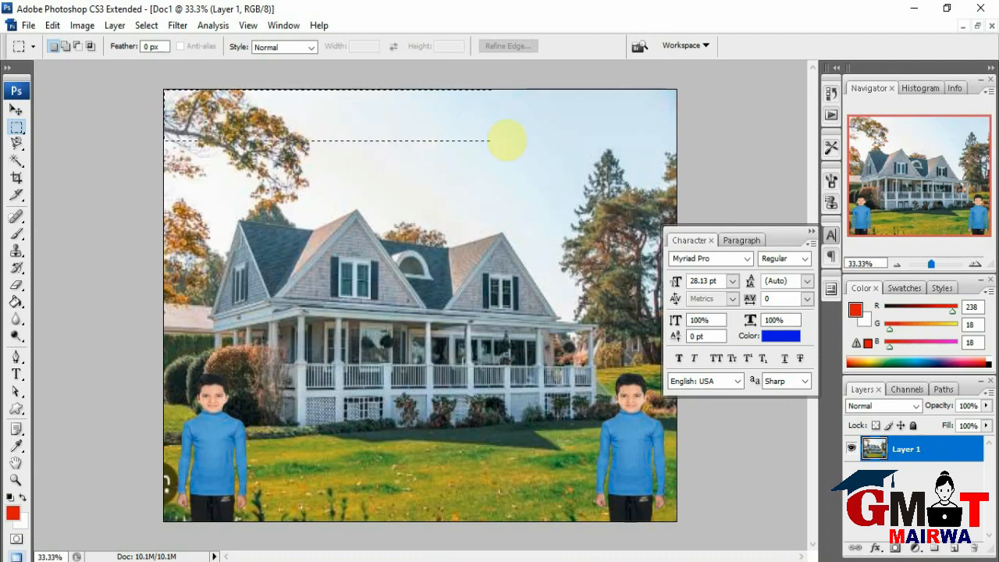
drag(662, 191, 675, 522)
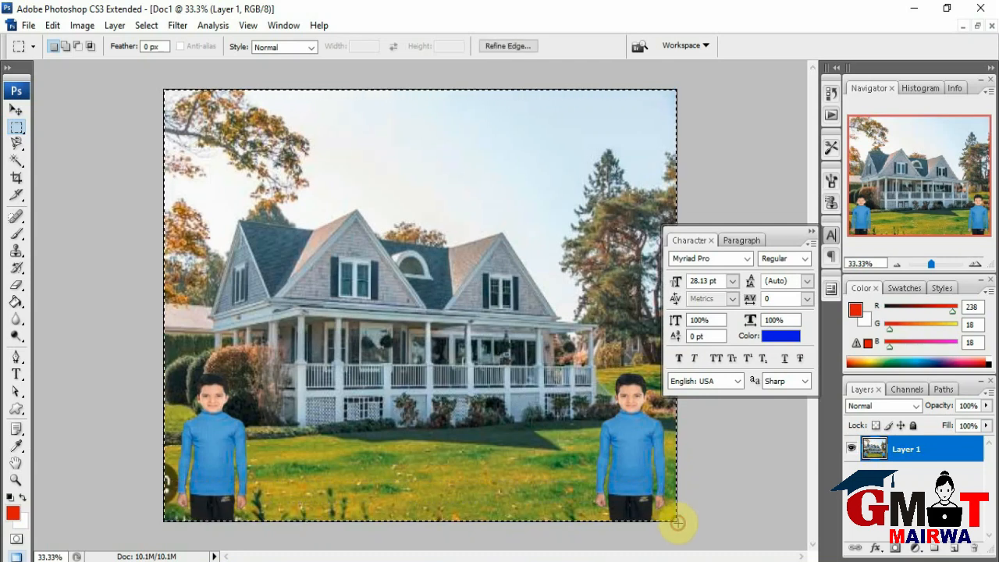
click(71, 31)
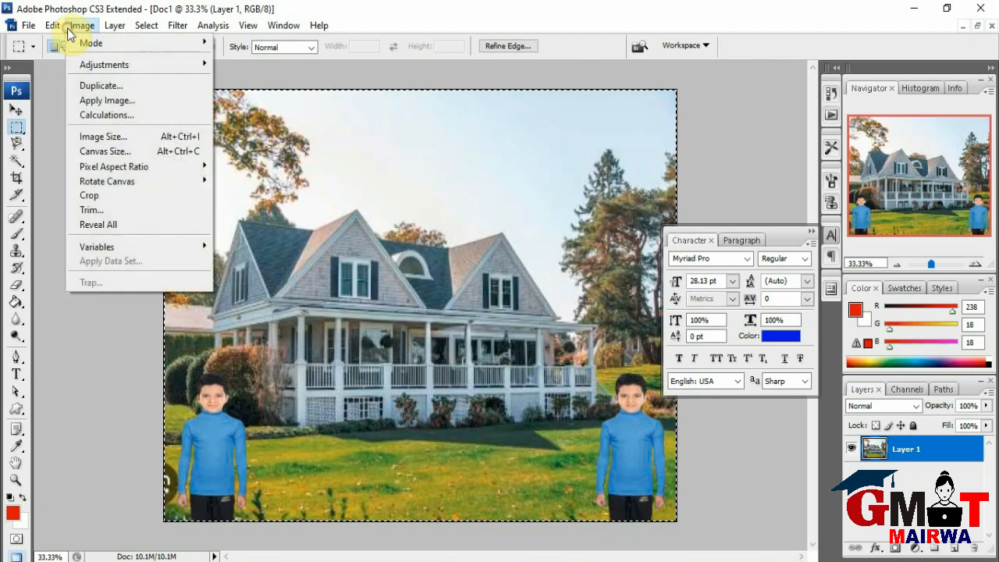
click(109, 195)
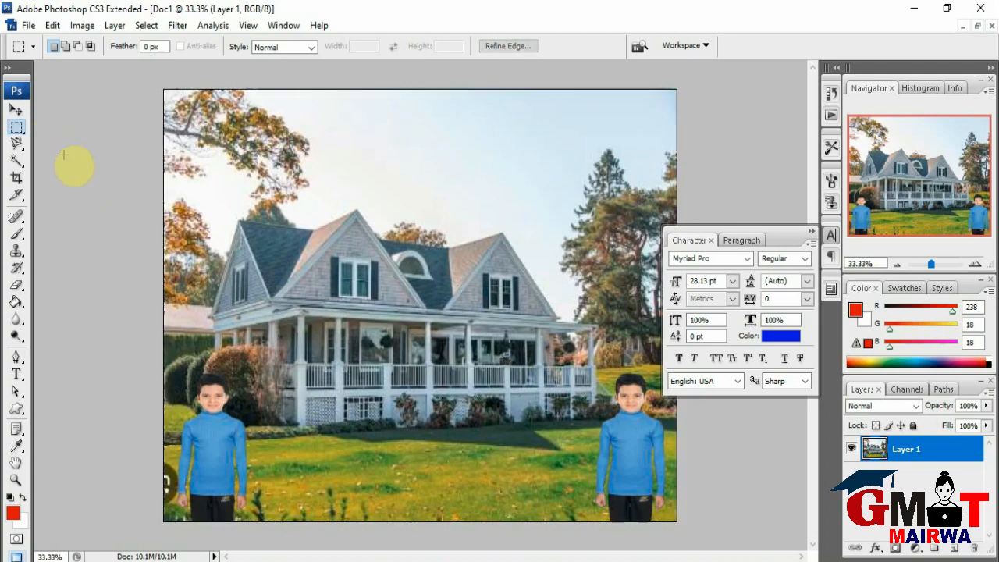
Save the cropped image to the Desktop as Doc1.jpg in JPEG format with quality 8 (High)
click(25, 27)
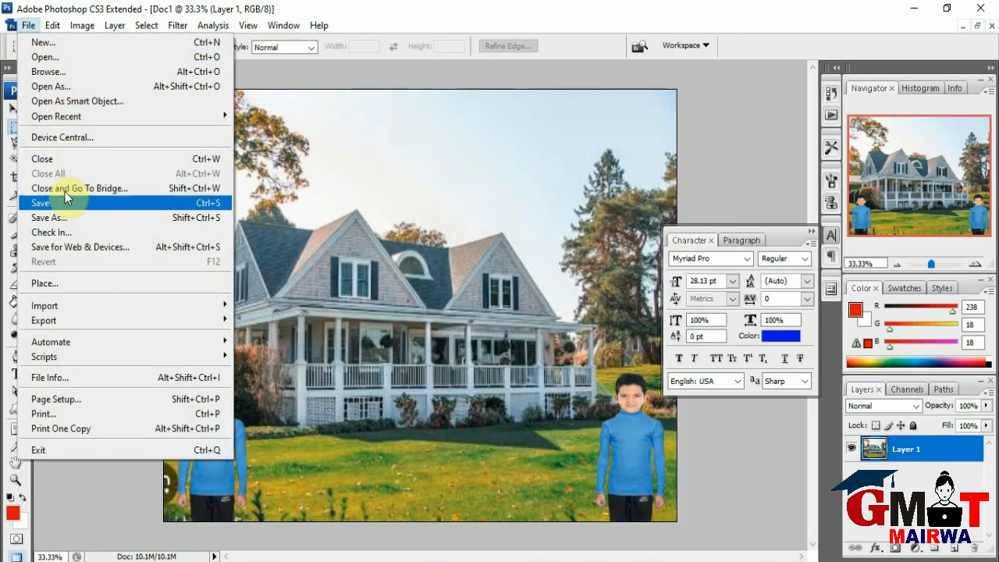
click(71, 218)
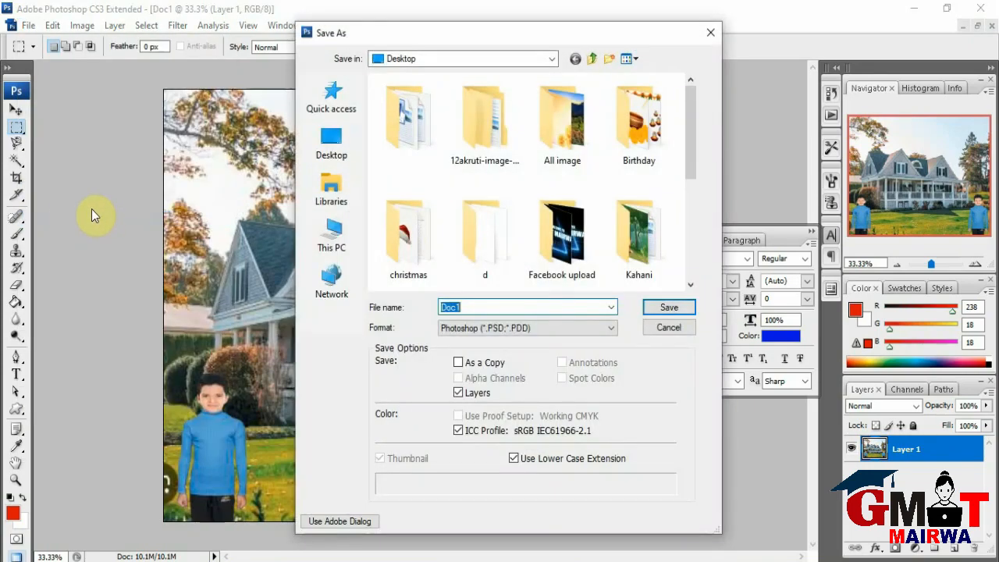
click(322, 147)
click(506, 328)
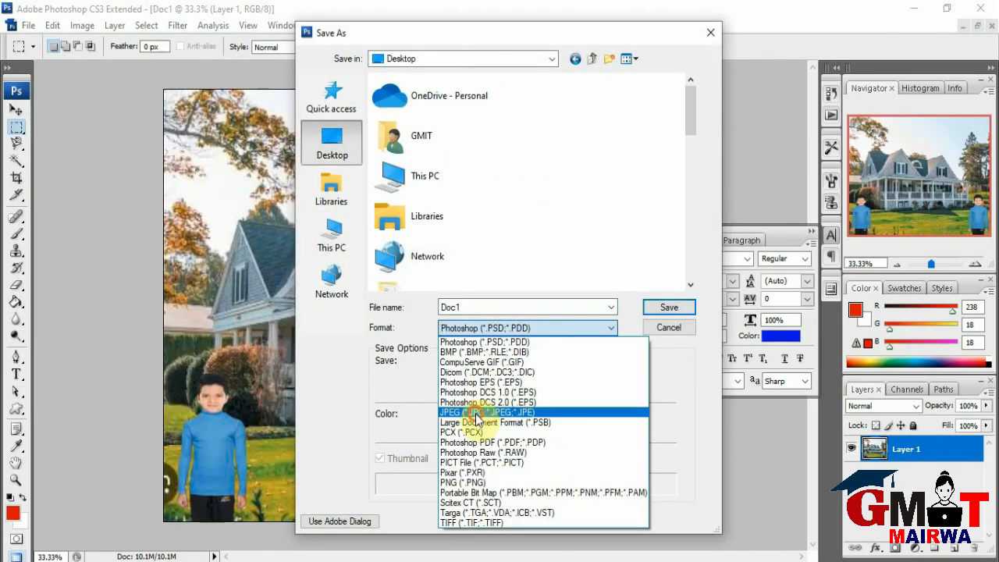
click(476, 412)
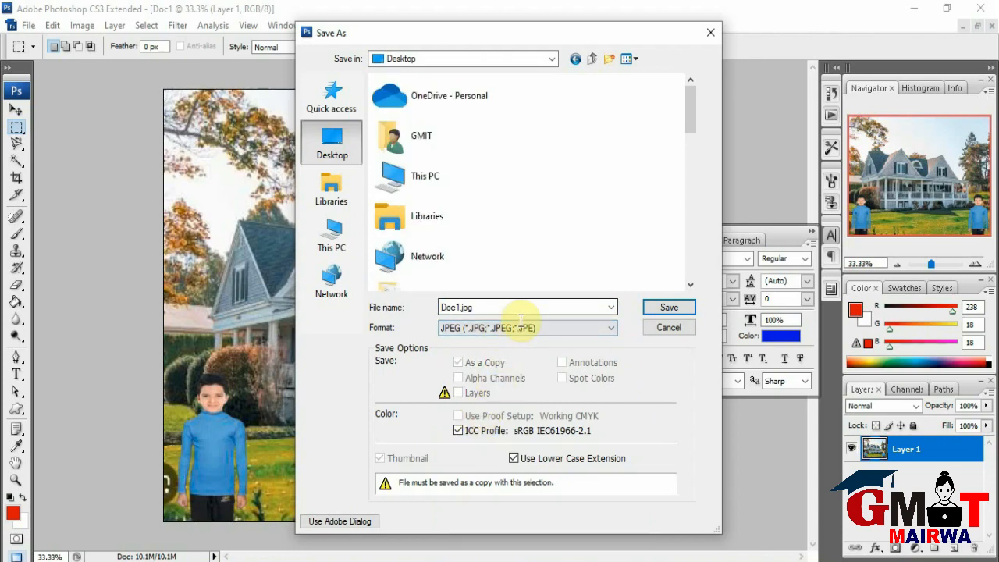
click(661, 310)
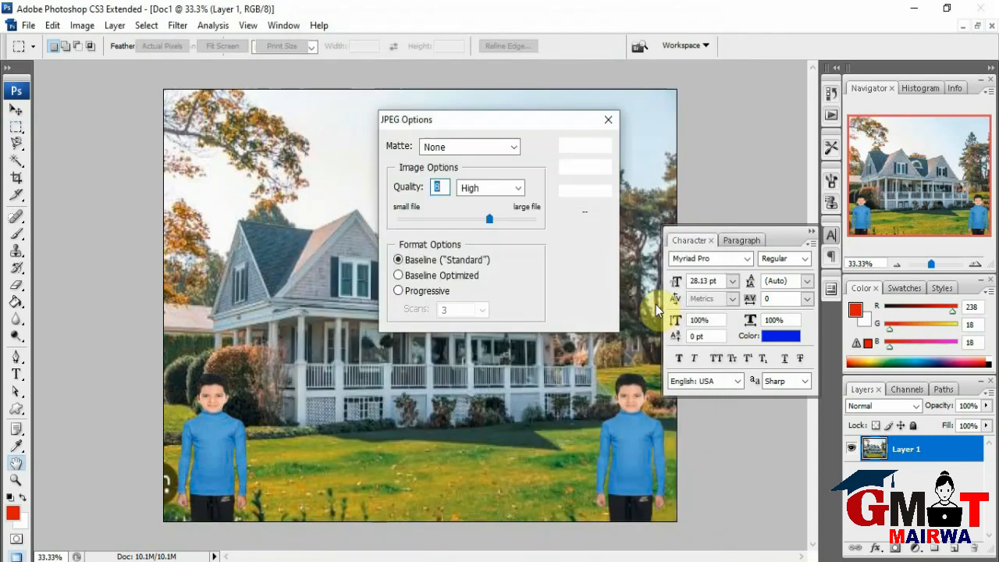
click(578, 146)
key(m)
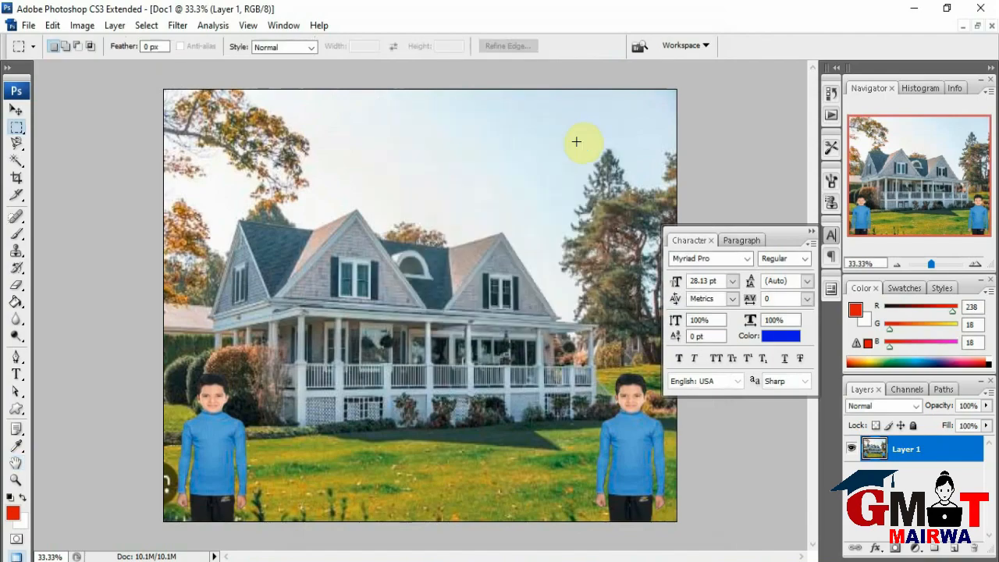
Minimize Photoshop, view the exported Doc1.jpg from the desktop, and close the image viewer
click(916, 8)
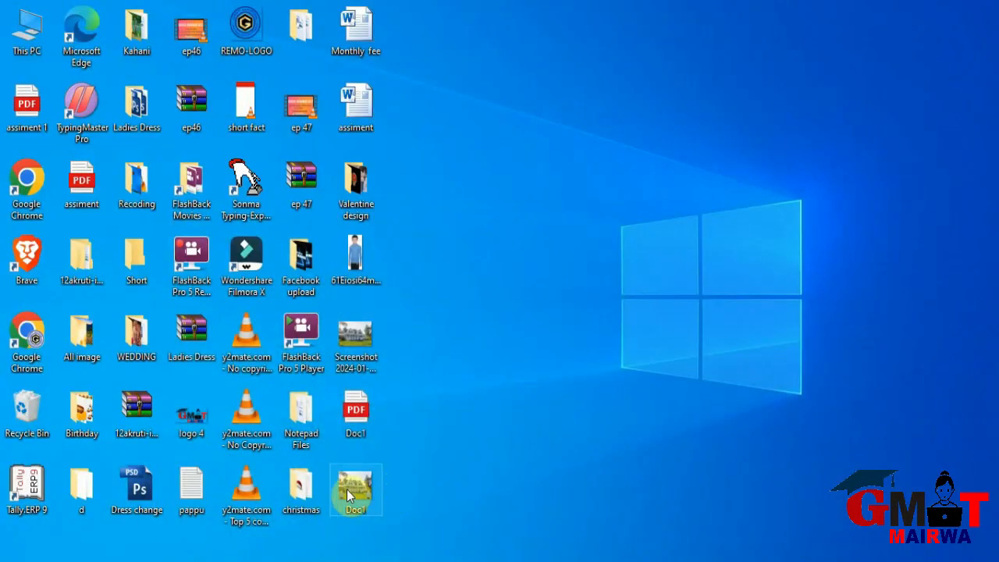
double_click(353, 490)
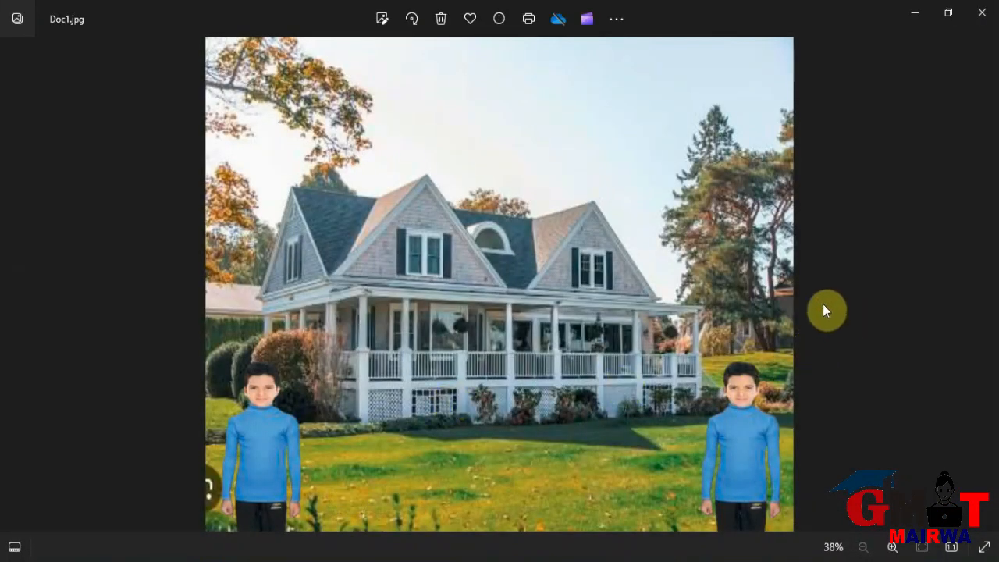
click(984, 17)
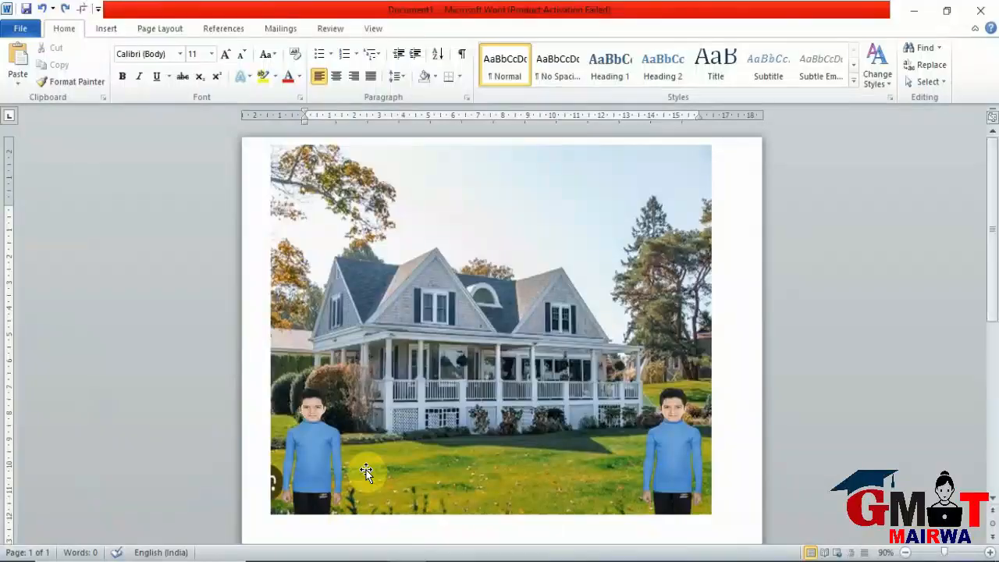
In the Word document, group the house picture with both copies of the boy
click(366, 279)
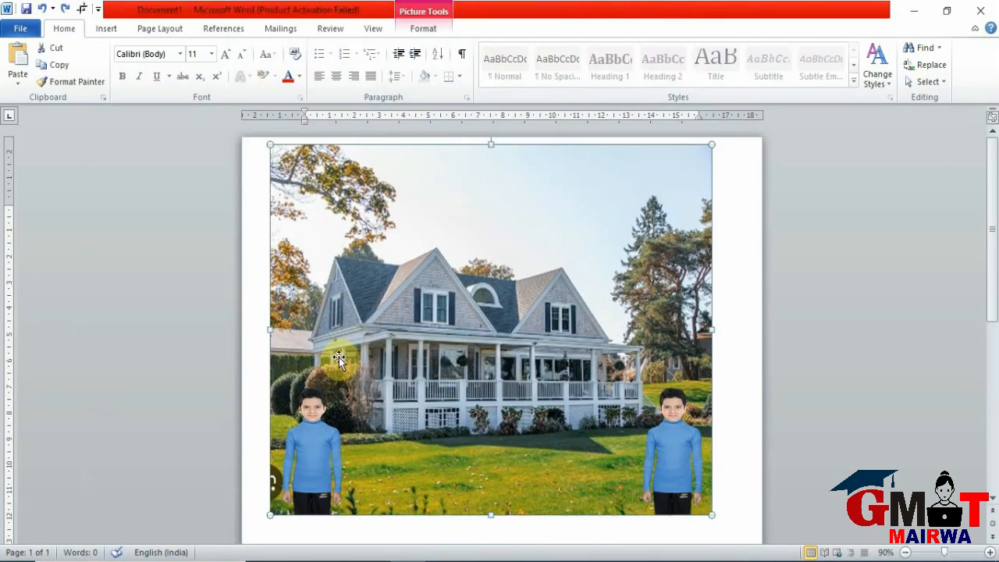
click(323, 439)
ctrl+click(676, 460)
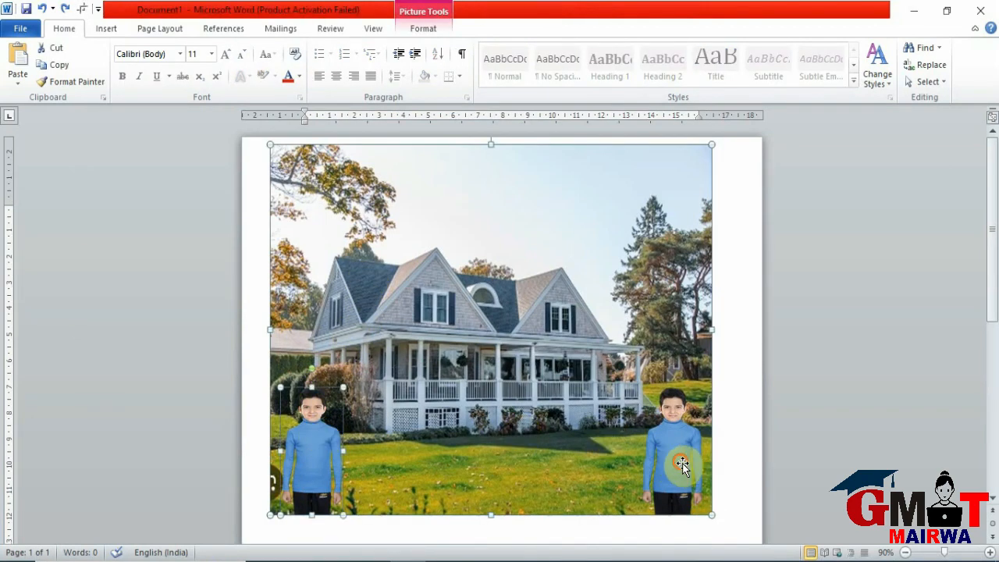
click(417, 29)
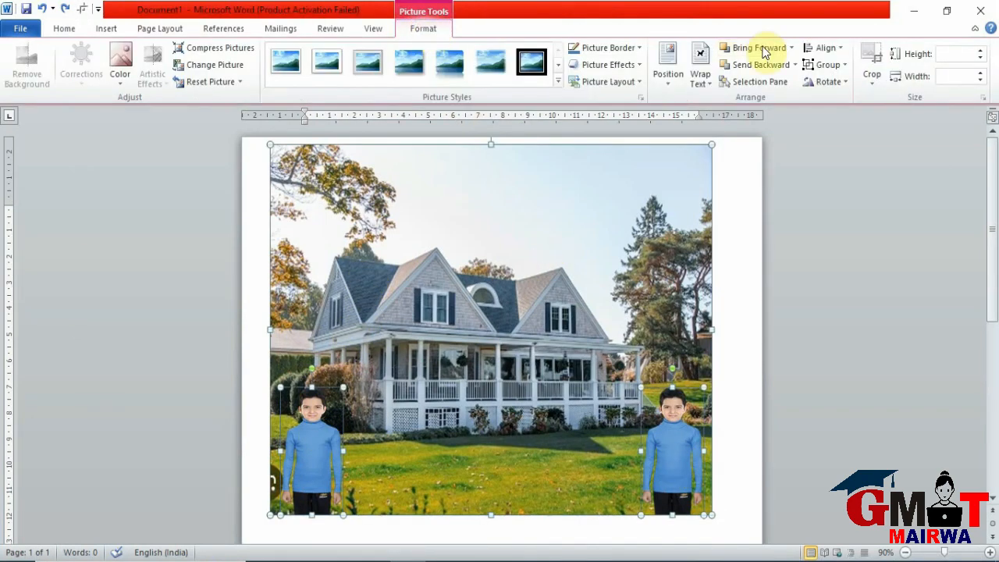
click(829, 64)
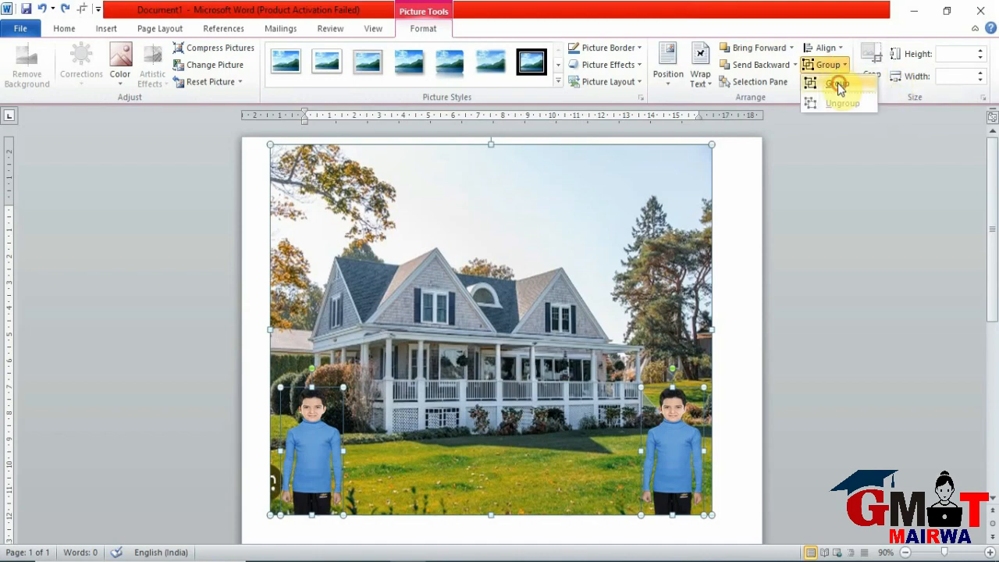
click(836, 85)
Shrink the grouped picture so it fits inside the page with white space around it, reposition it near the page's upper edge, and deselect it
drag(264, 140, 468, 303)
drag(586, 385, 410, 255)
drag(531, 385, 624, 423)
drag(473, 334, 509, 334)
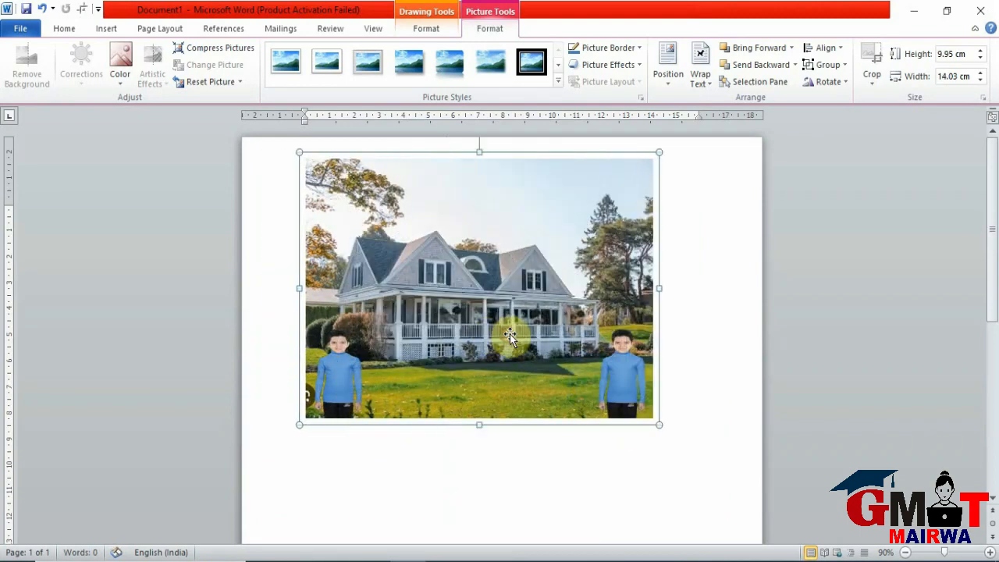
drag(657, 426, 704, 465)
drag(595, 392, 585, 390)
click(804, 427)
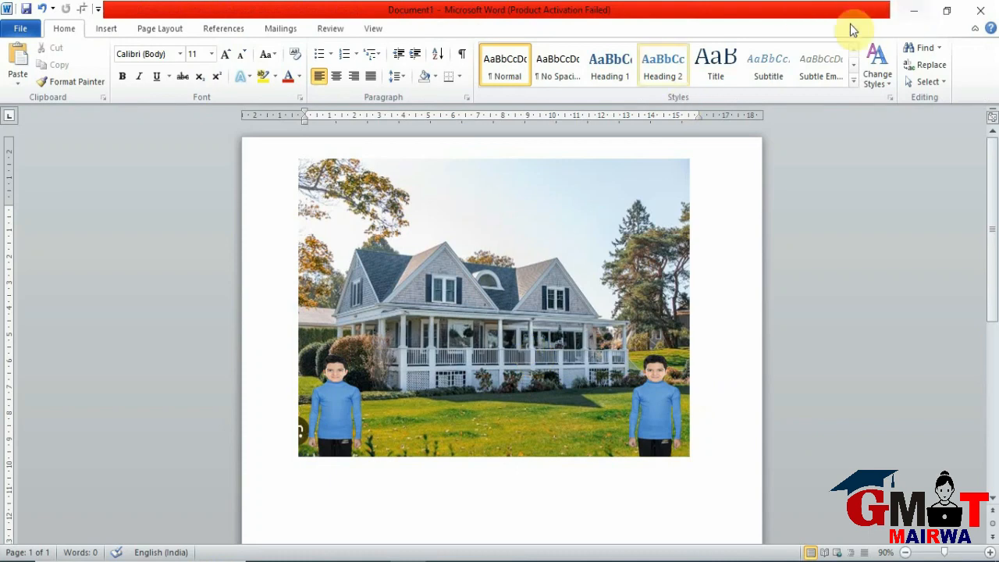
Insert the Doc1 JPEG picture from the Desktop into the document
click(103, 29)
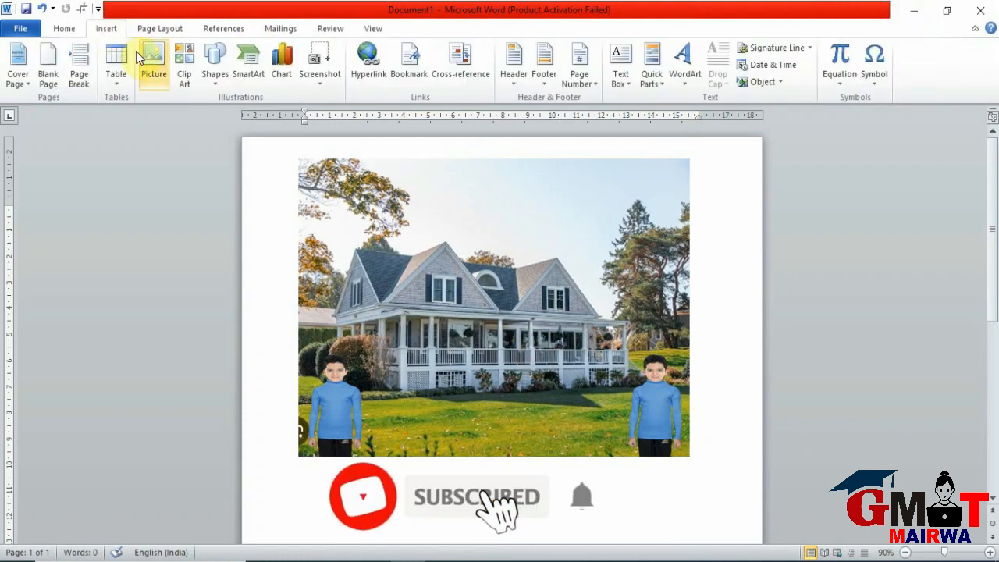
click(154, 66)
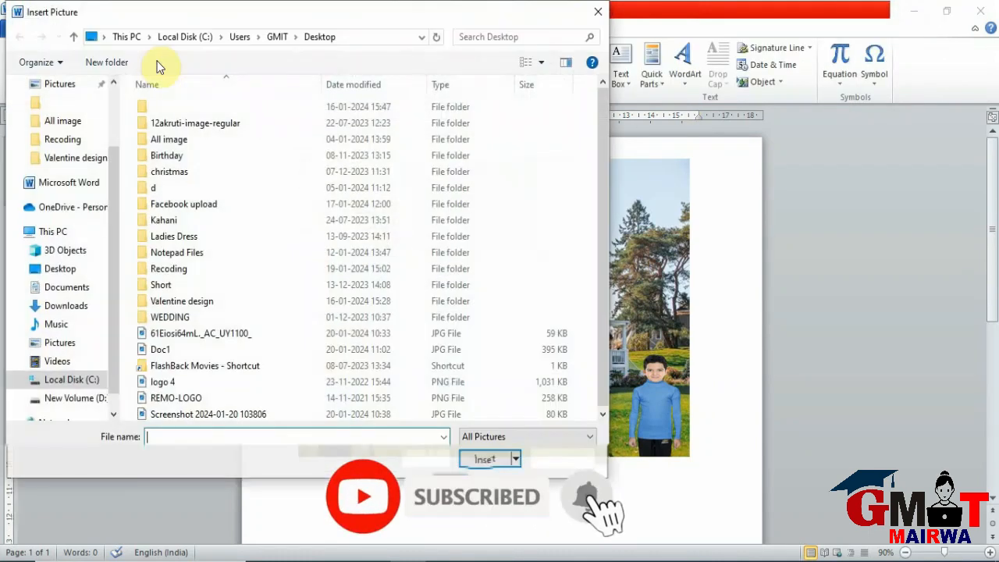
click(60, 269)
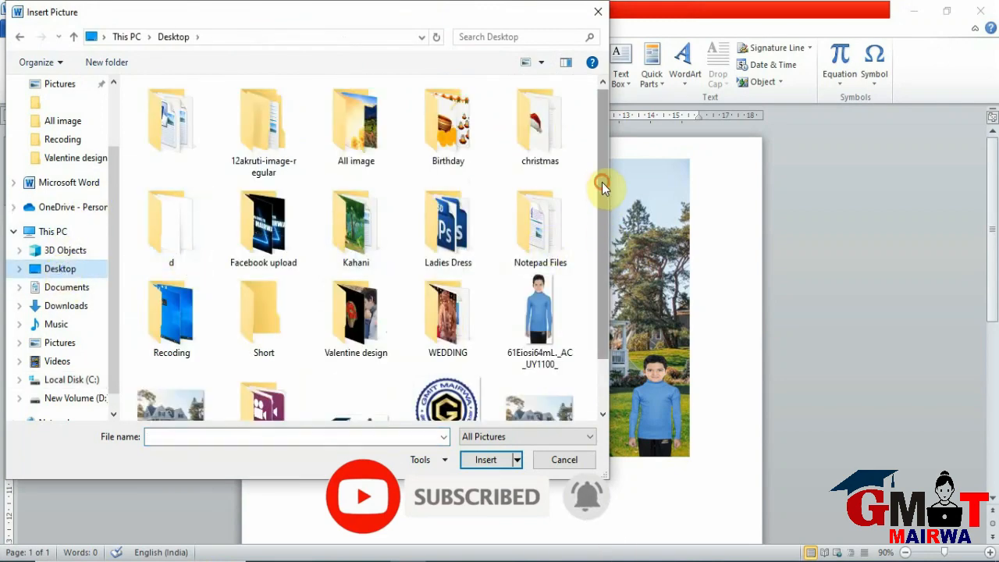
drag(601, 181, 606, 239)
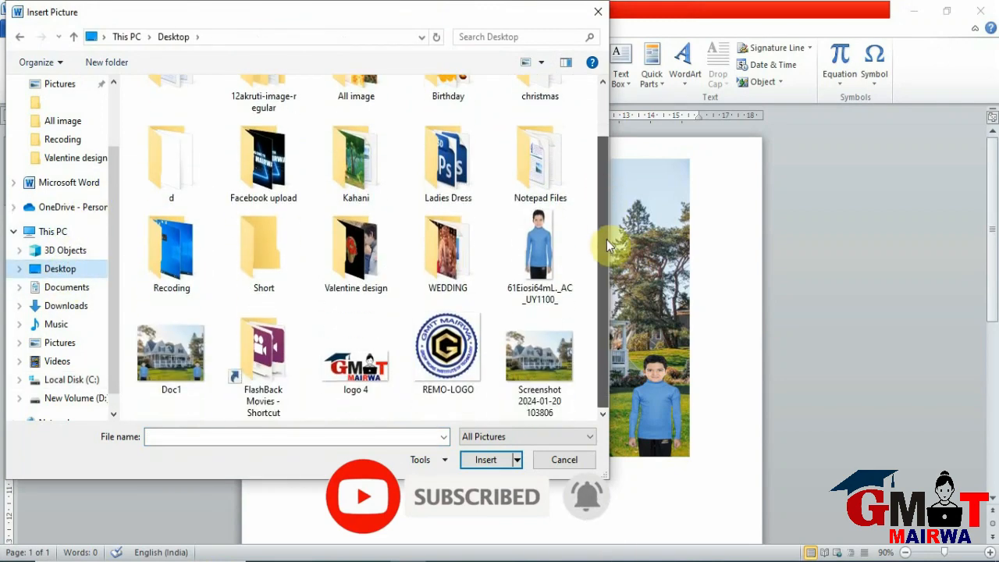
click(206, 368)
click(486, 460)
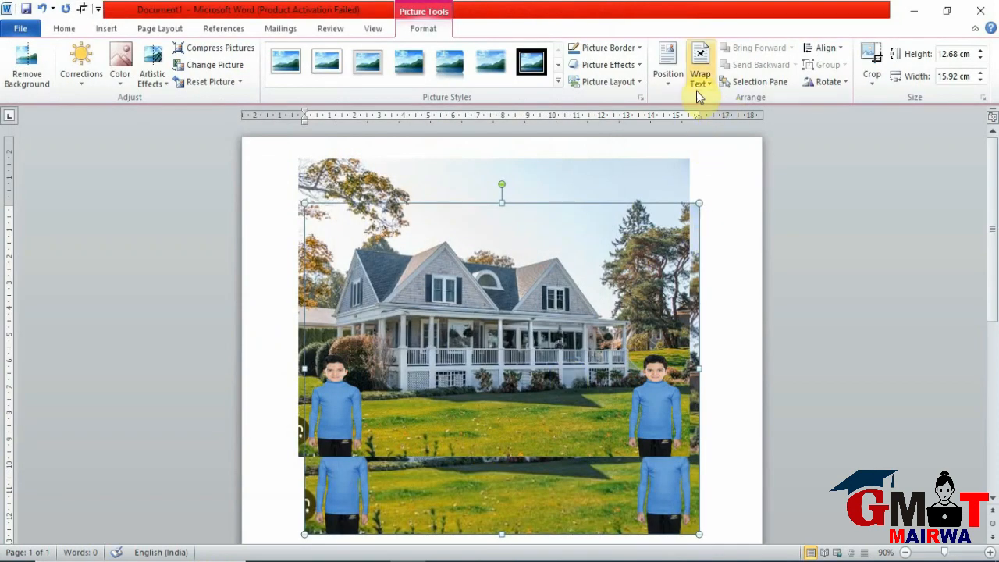
Set the inserted picture's text wrapping to In Front of Text and shrink it to about 5.61 cm high by 7.05 cm wide
click(690, 87)
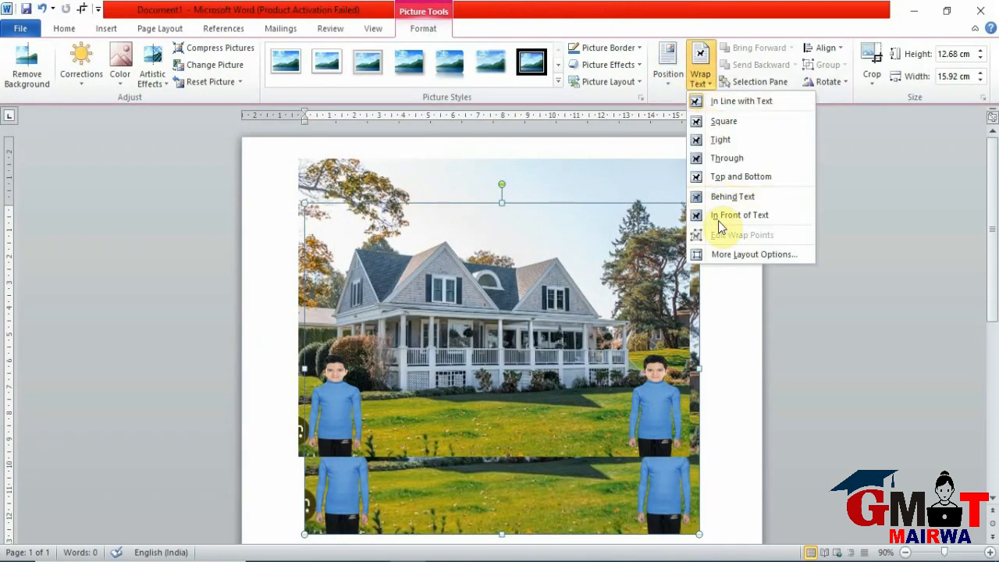
click(716, 221)
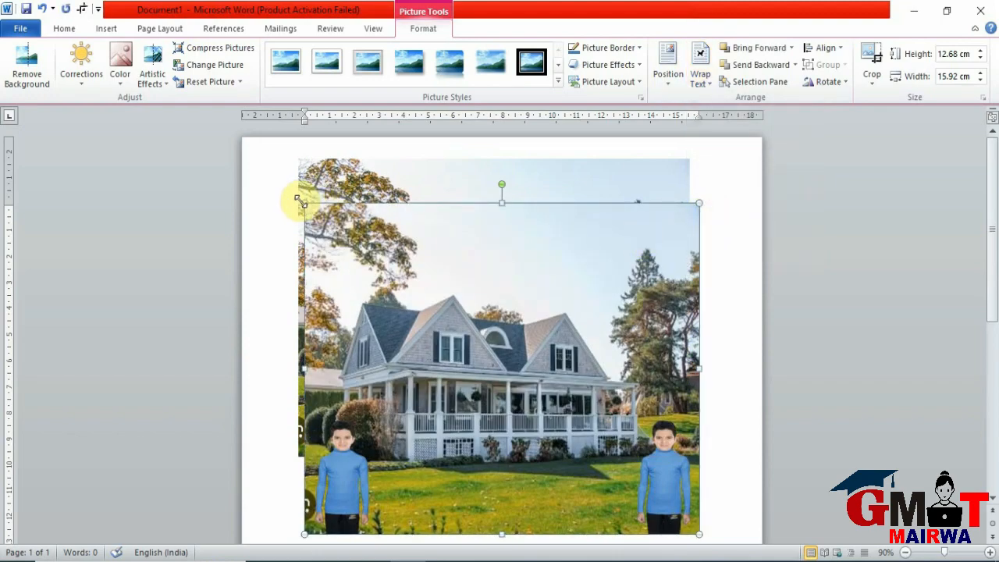
drag(301, 201, 580, 387)
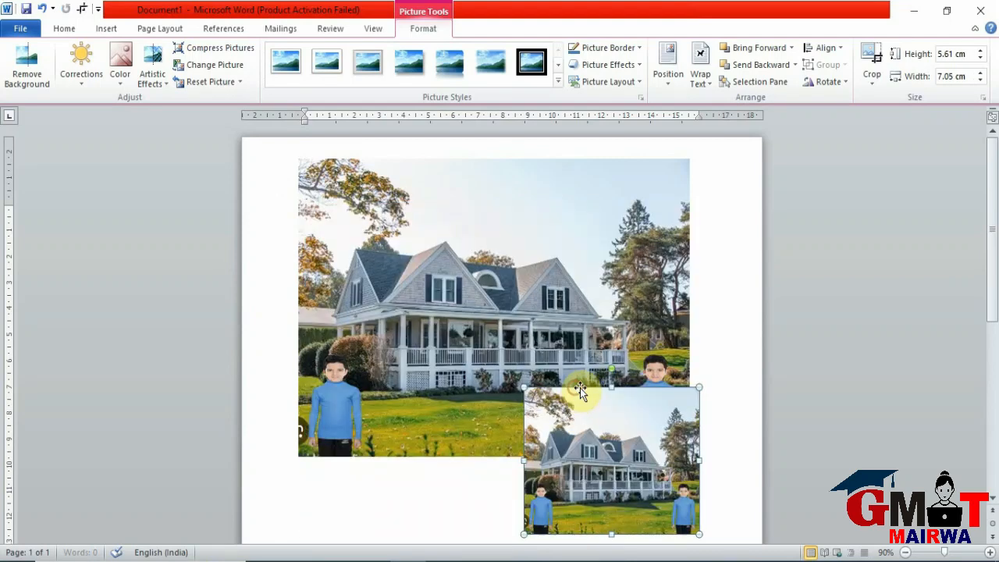
Position the small picture between the two boys along the lower edge of the large grouped picture, and deselect it
drag(620, 443, 512, 369)
click(495, 494)
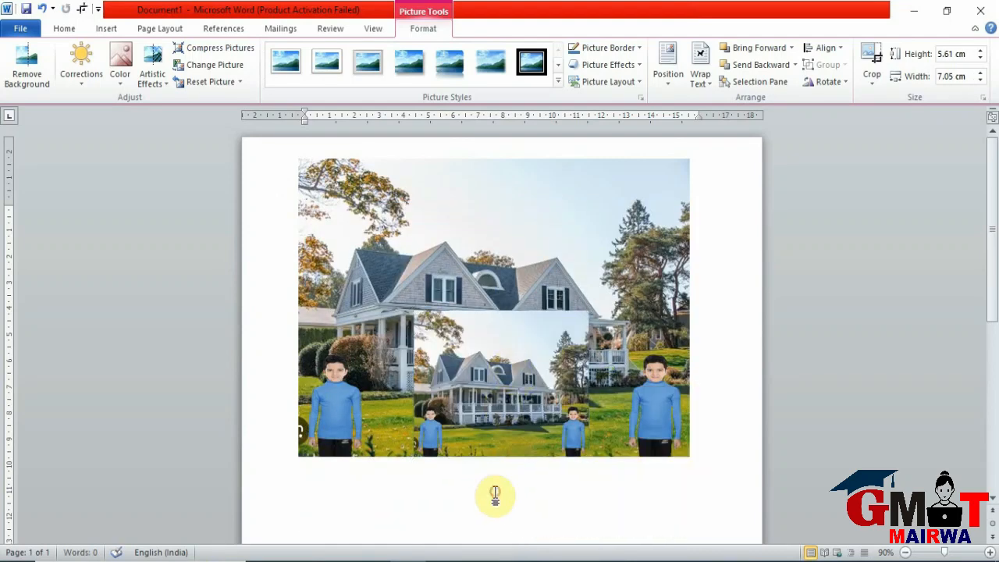
click(483, 419)
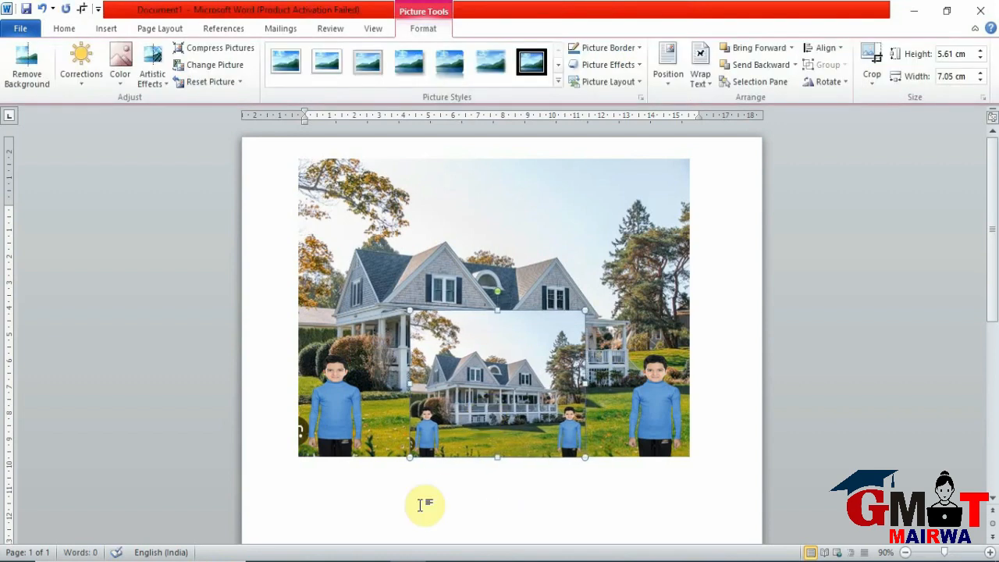
click(389, 504)
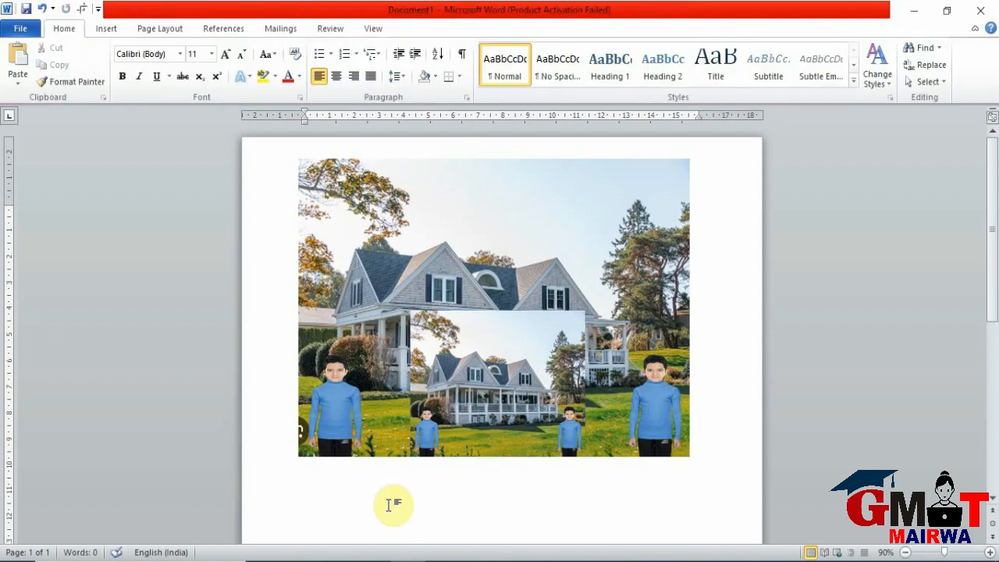